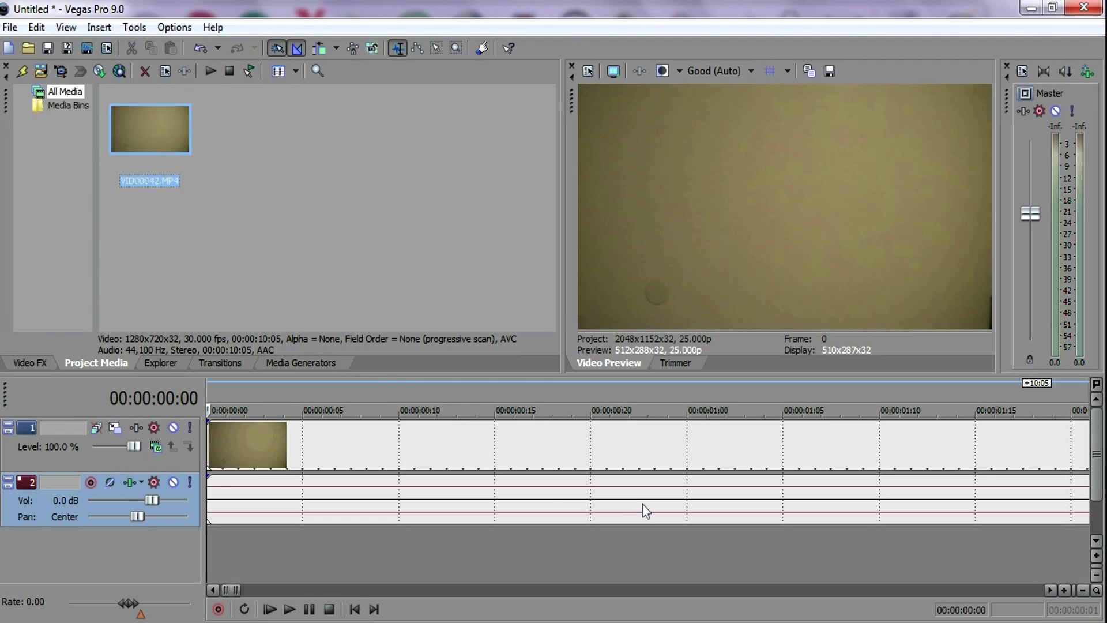
Separate the audio event from the VID00042 clip on the timeline and delete it
click(517, 513)
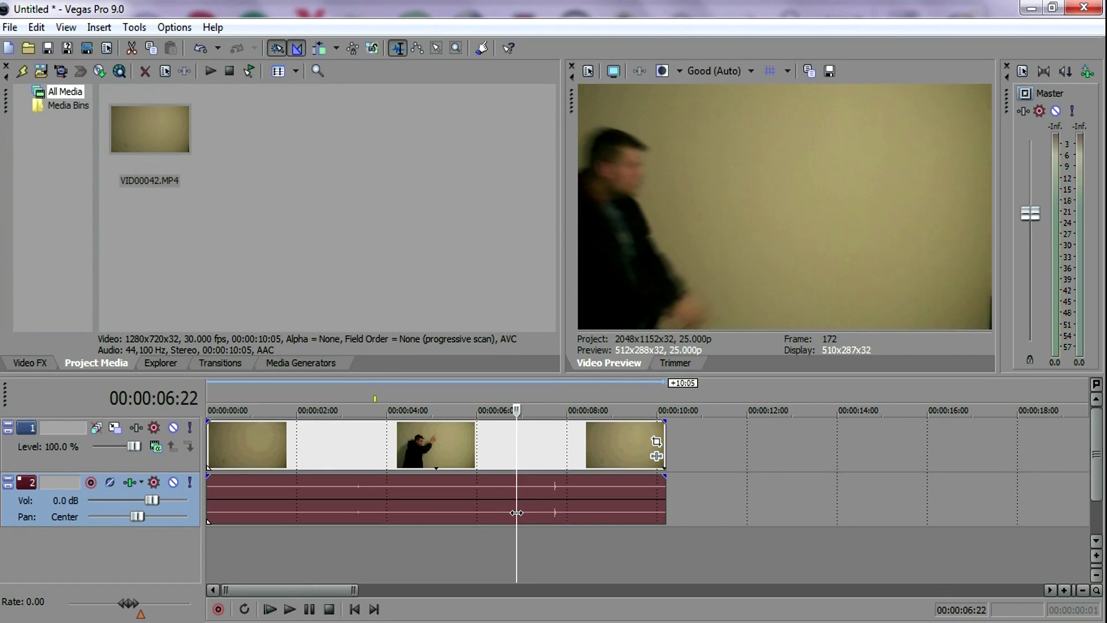
drag(486, 513, 601, 504)
right_click(601, 504)
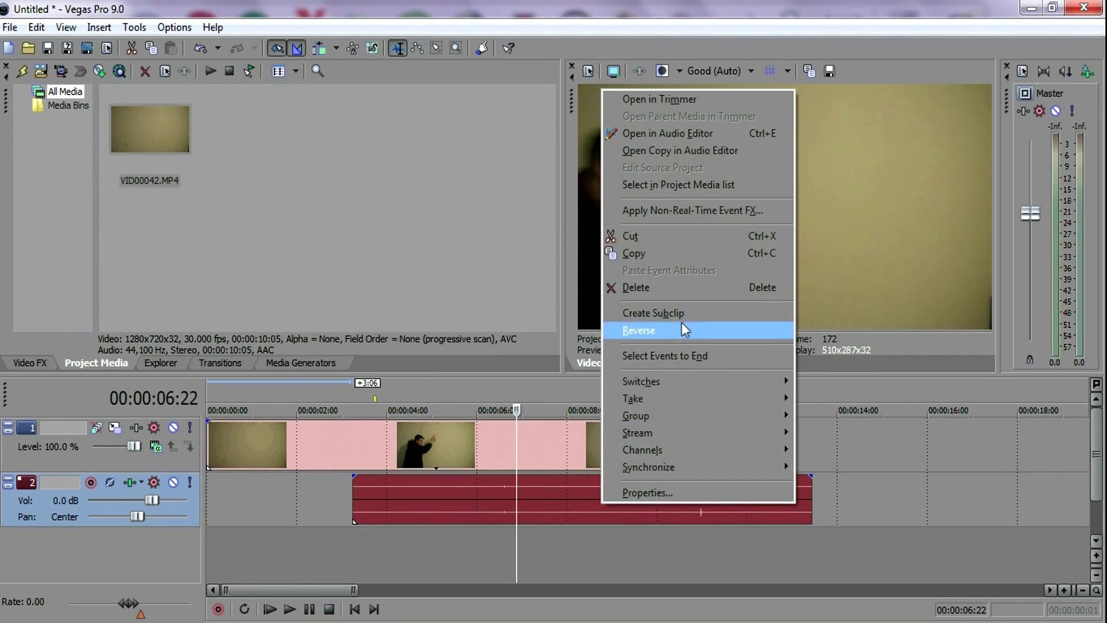
click(654, 289)
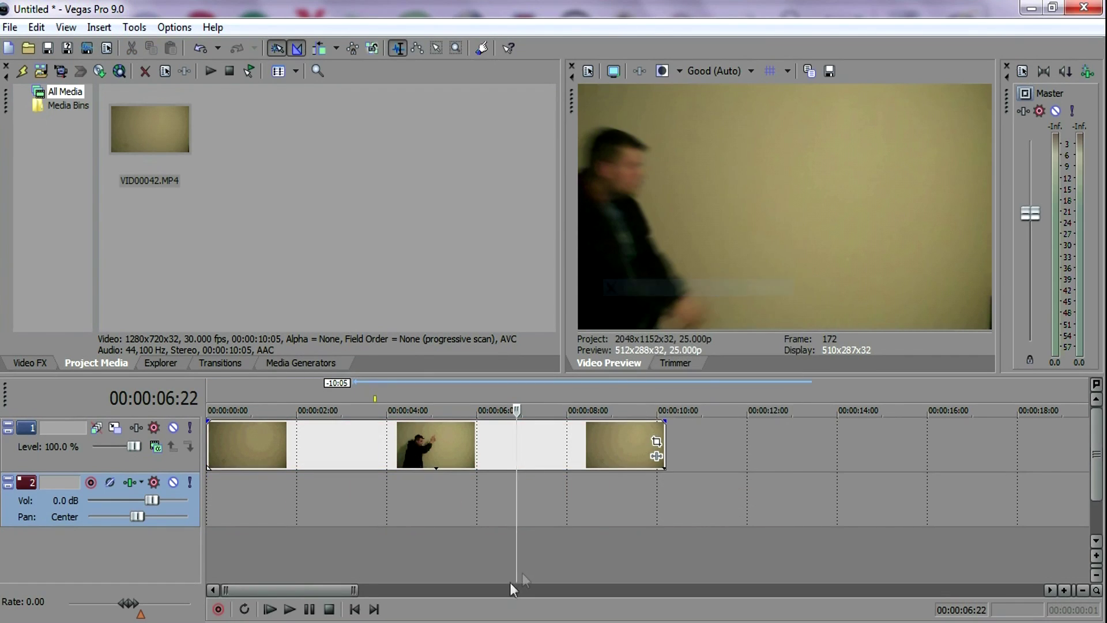
Insert three empty video tracks above the track holding the VID00042 clip
right_click(698, 466)
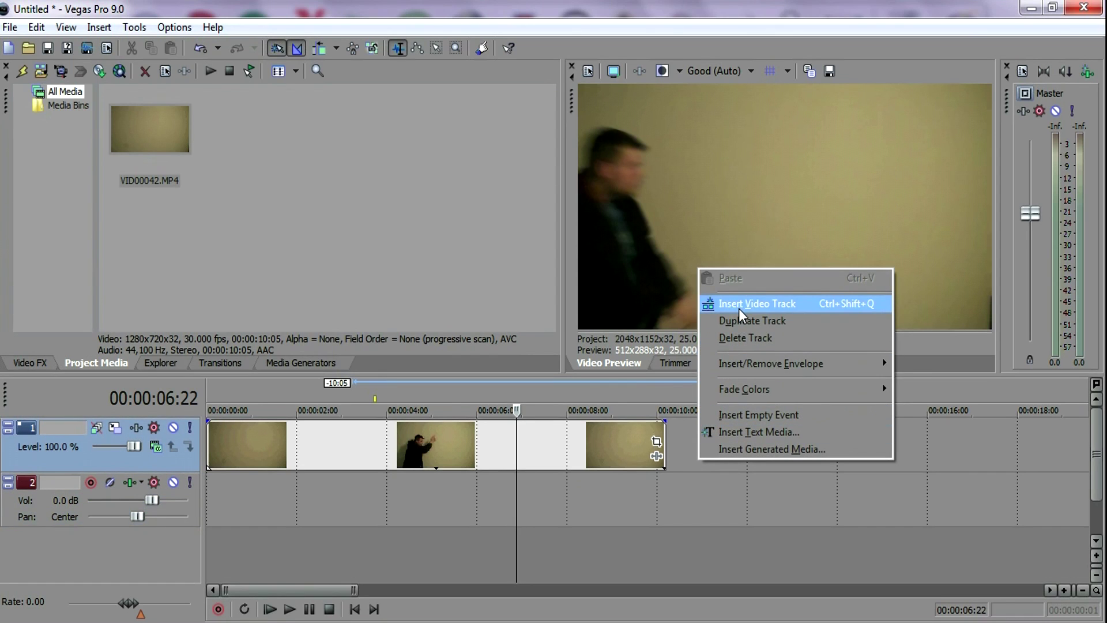
click(743, 306)
right_click(715, 451)
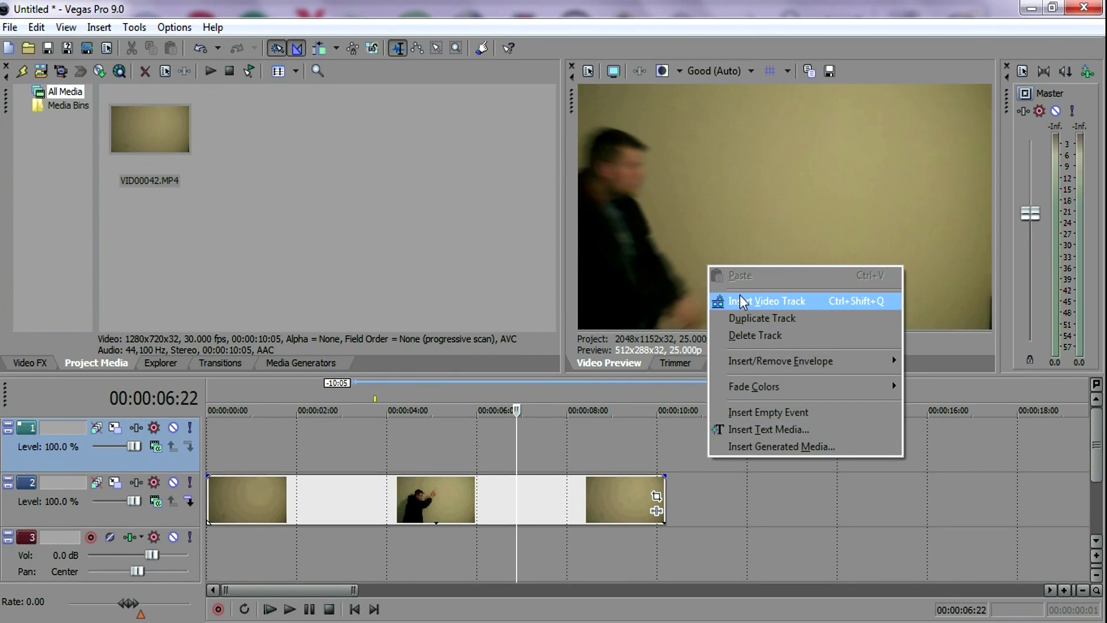
click(743, 299)
right_click(699, 452)
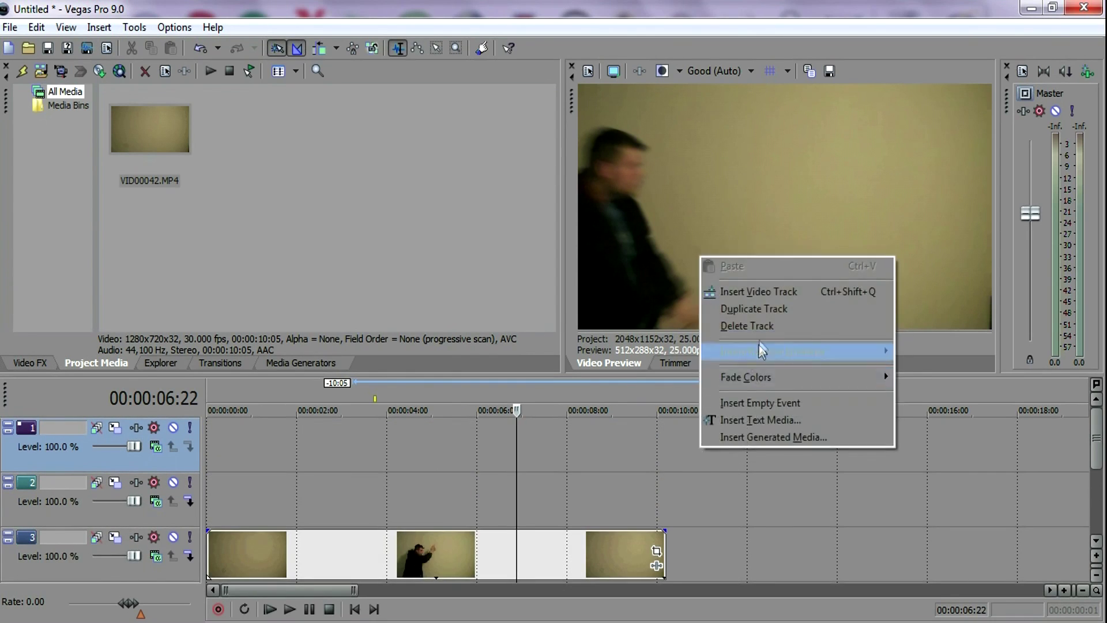
click(756, 296)
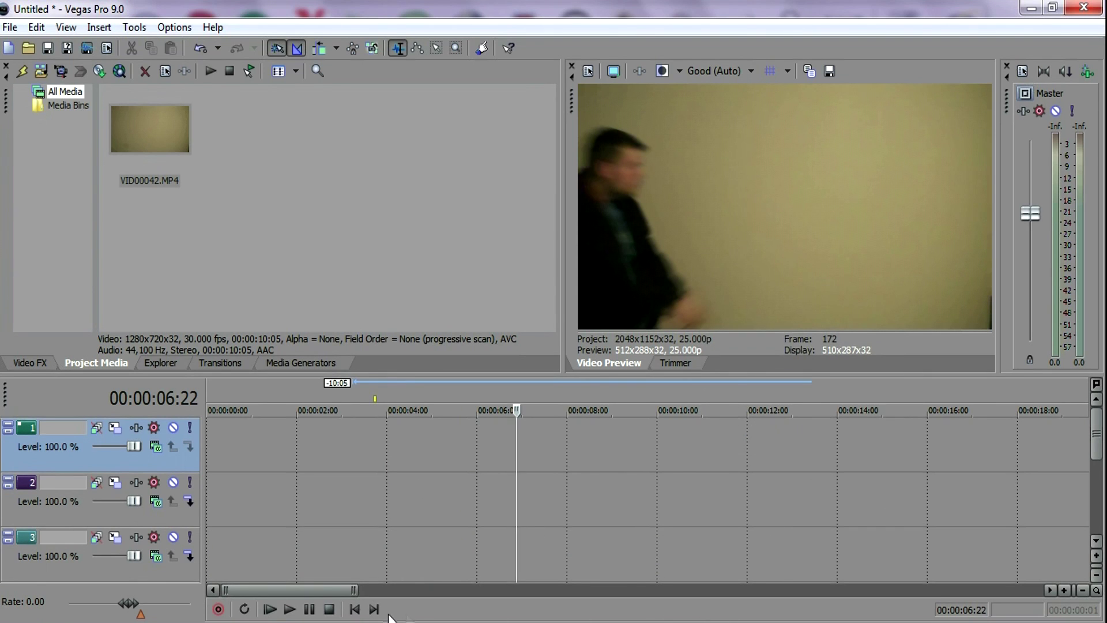
Copy the shortened clip on track 4 and paste it at the start of track 3 directly above
click(354, 610)
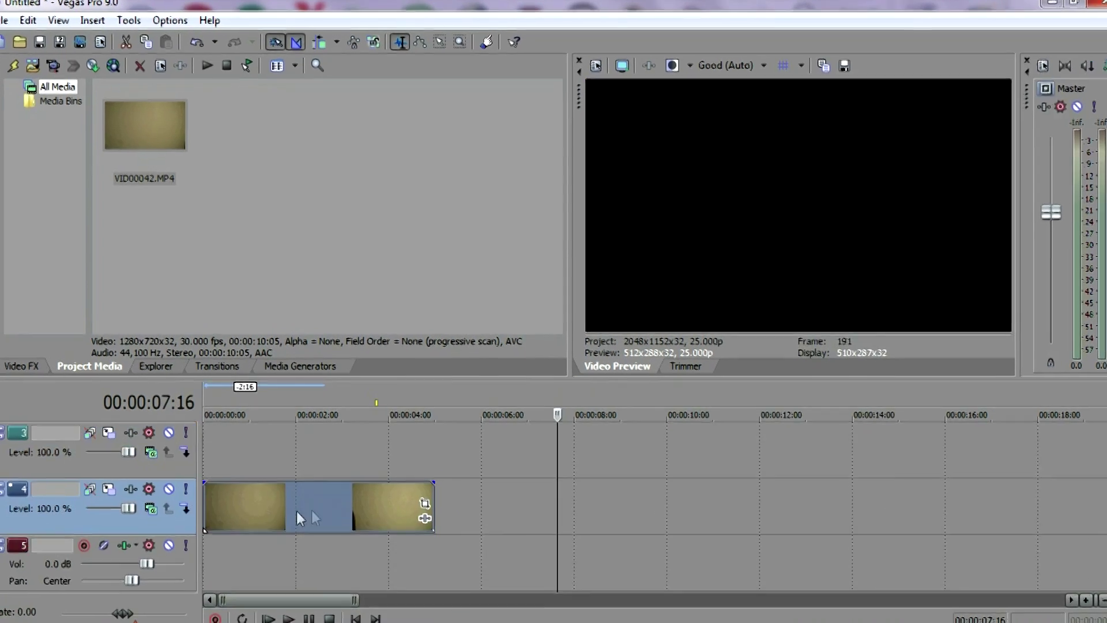
right_click(311, 511)
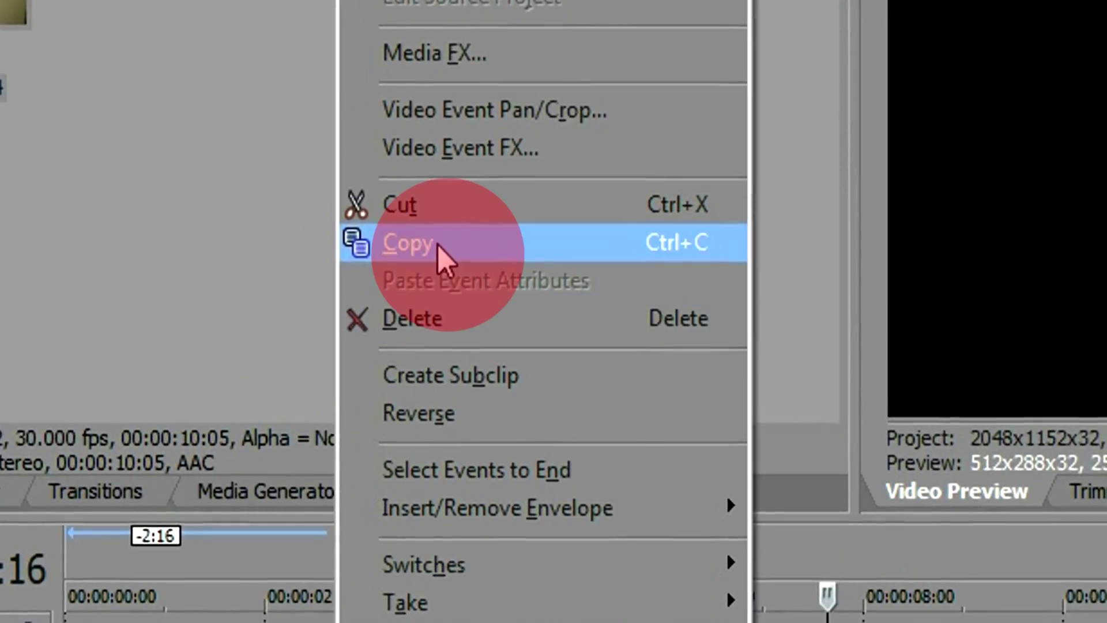
click(432, 241)
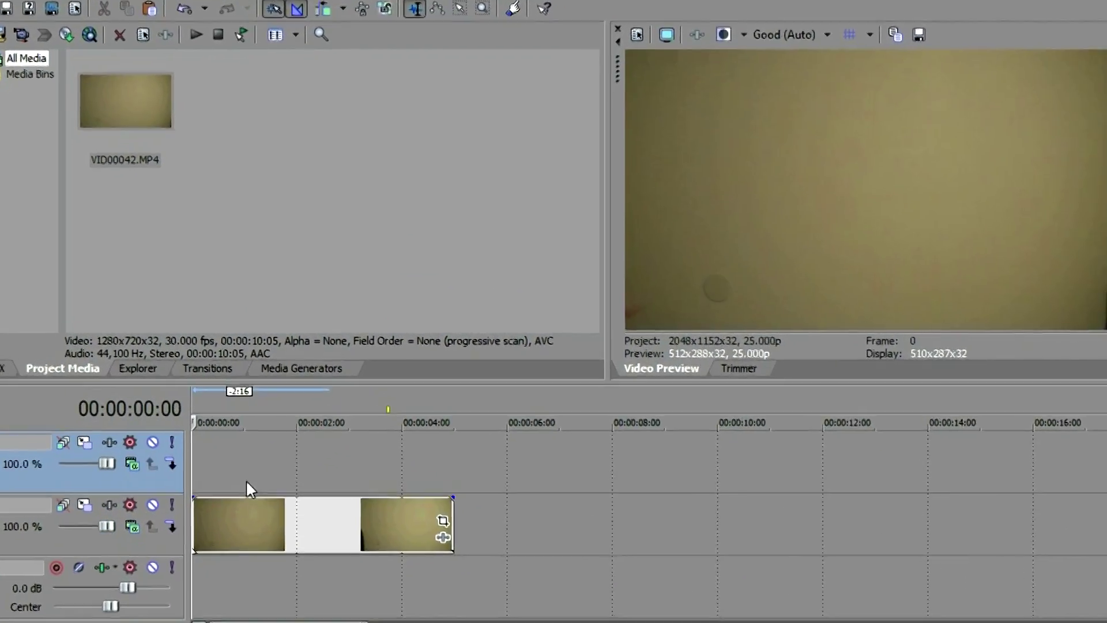
right_click(227, 543)
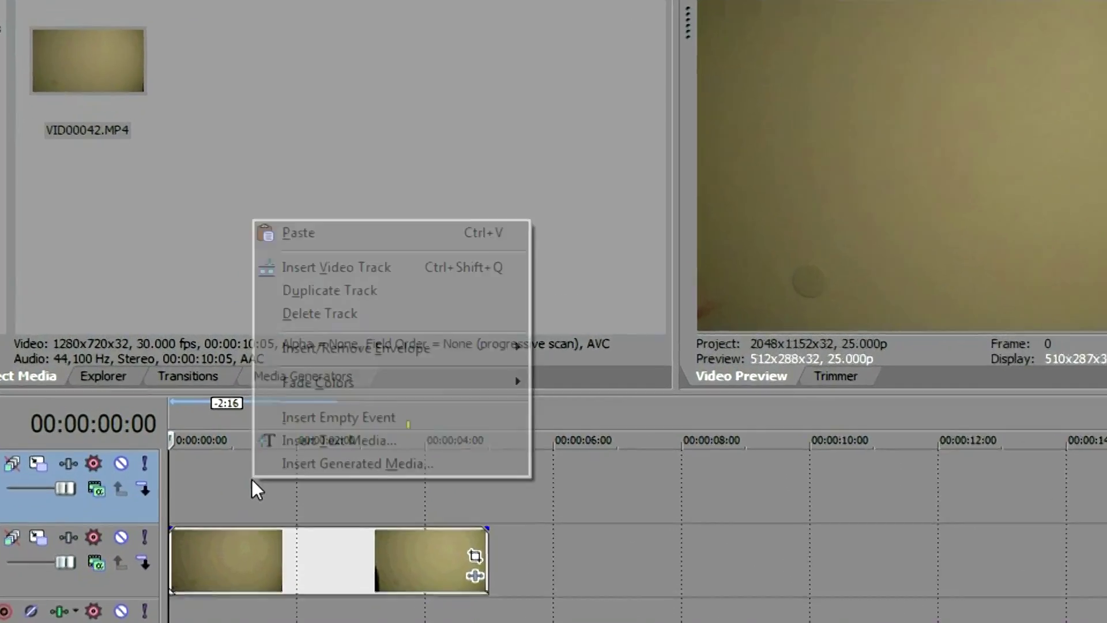
click(295, 233)
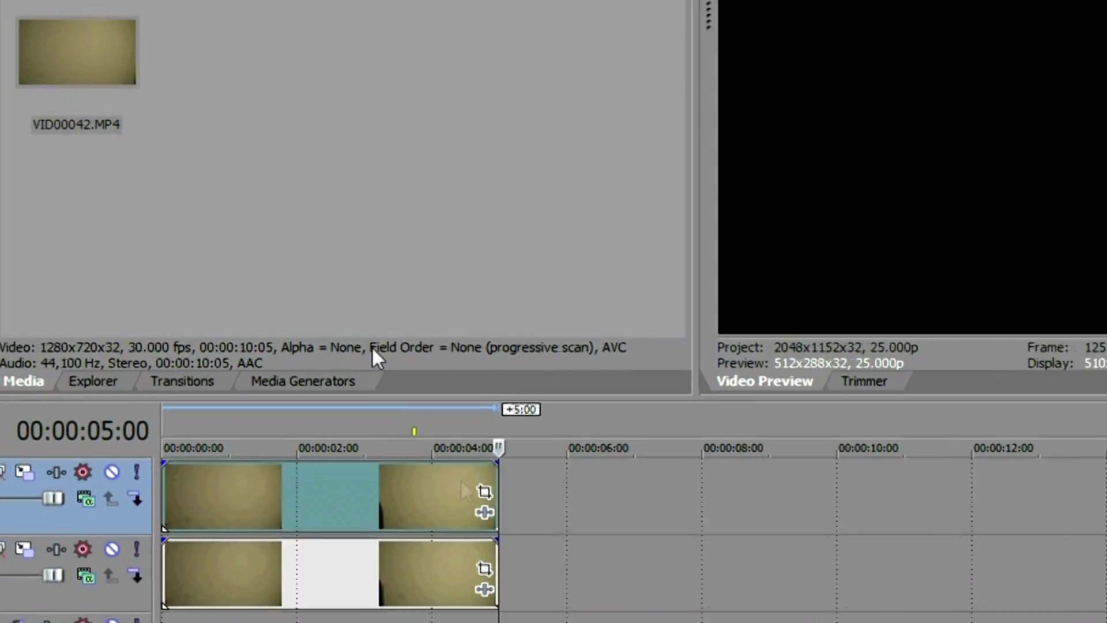
Step through the gun-pointing footage frame by frame and place the playhead on the shot frame at 00:00:02:05
click(1096, 403)
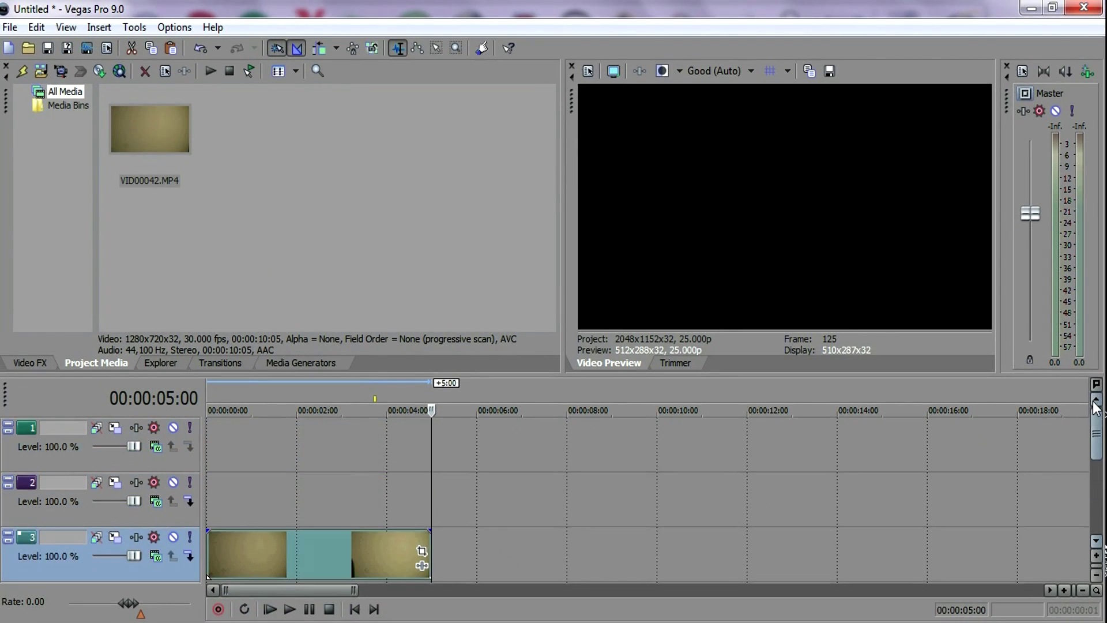
click(290, 537)
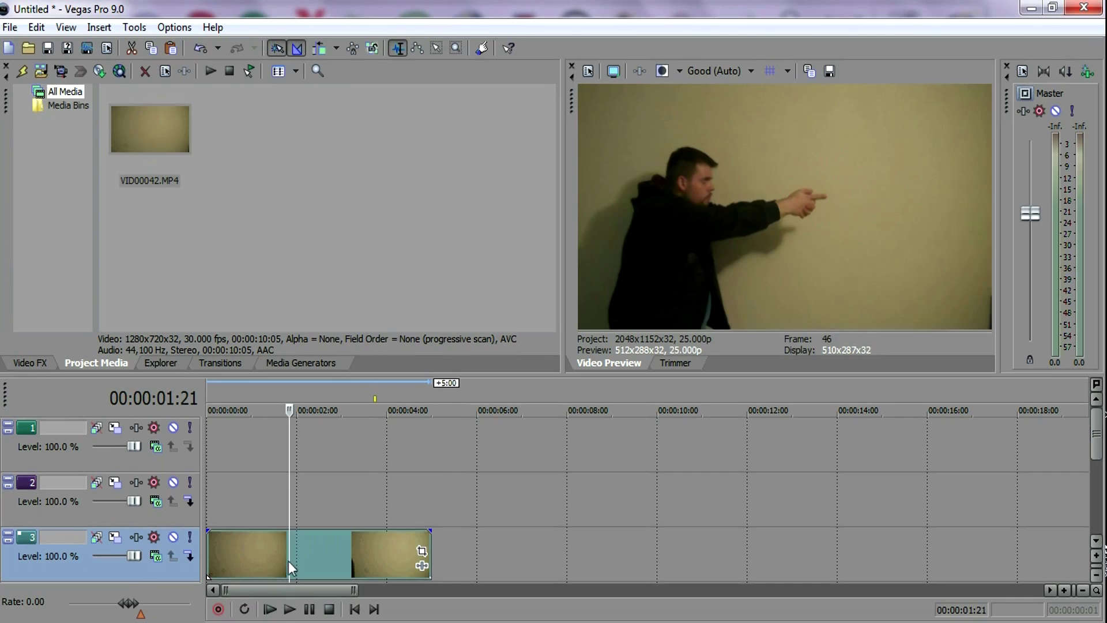
key(Left)
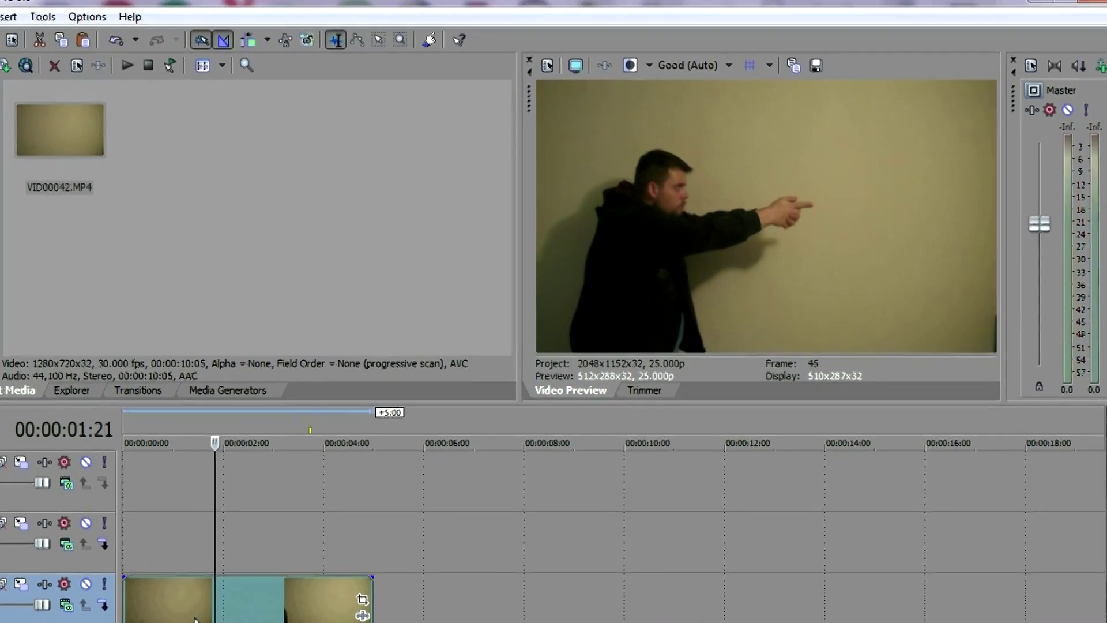
key(Right)
key(Right)
key(Right)
key(Right)
key(Right)
key(Right)
key(Right)
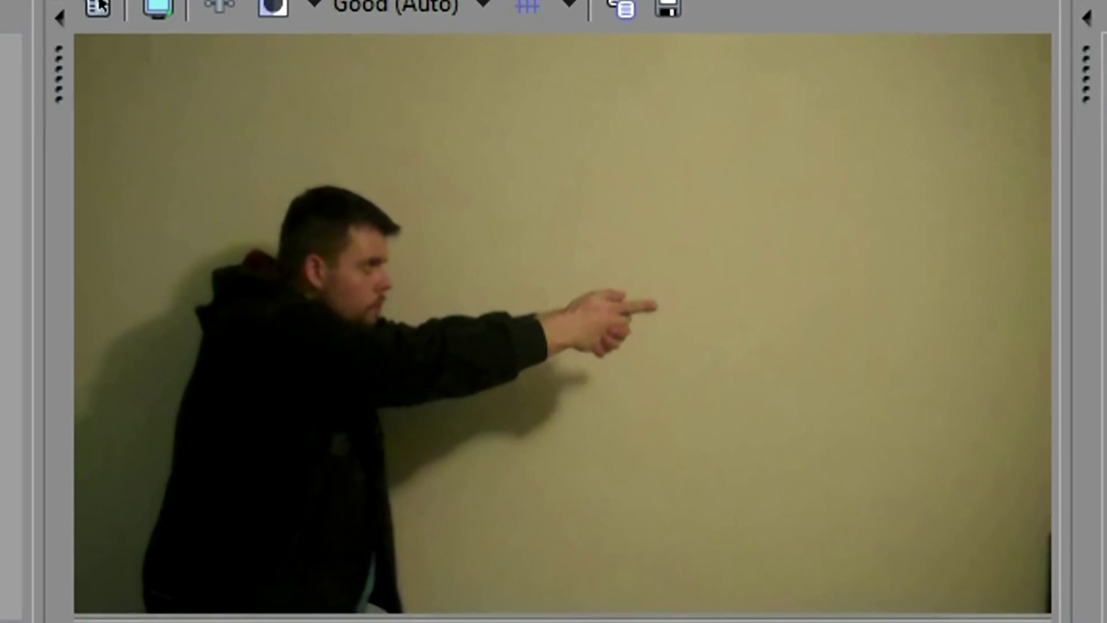
key(Right)
key(Right)
key(Right)
key(Right)
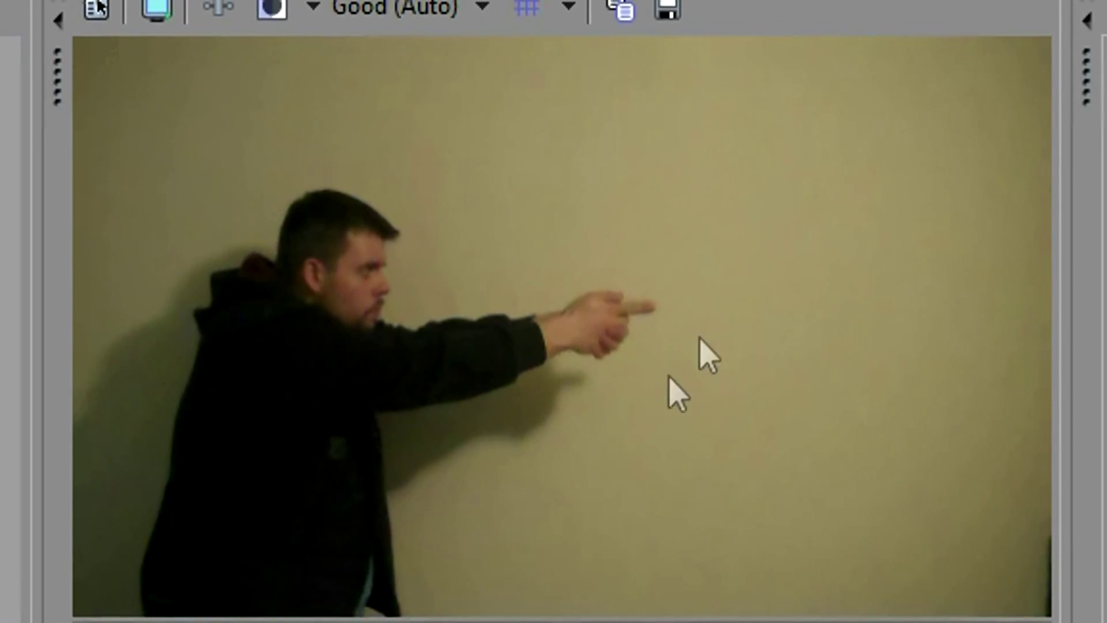
key(Right)
key(Right)
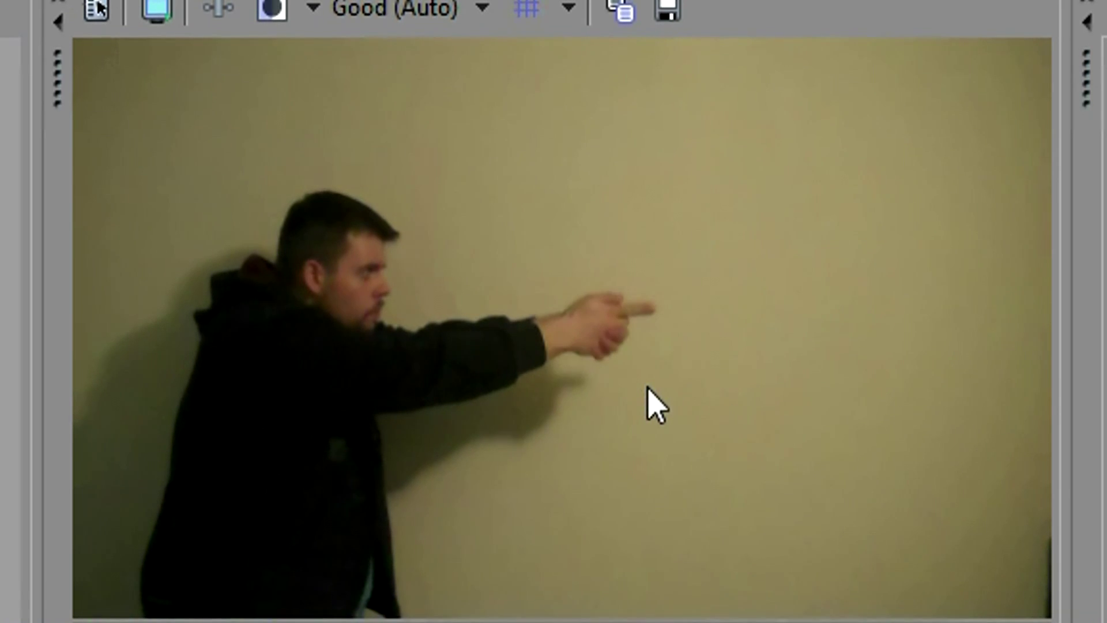
key(Right)
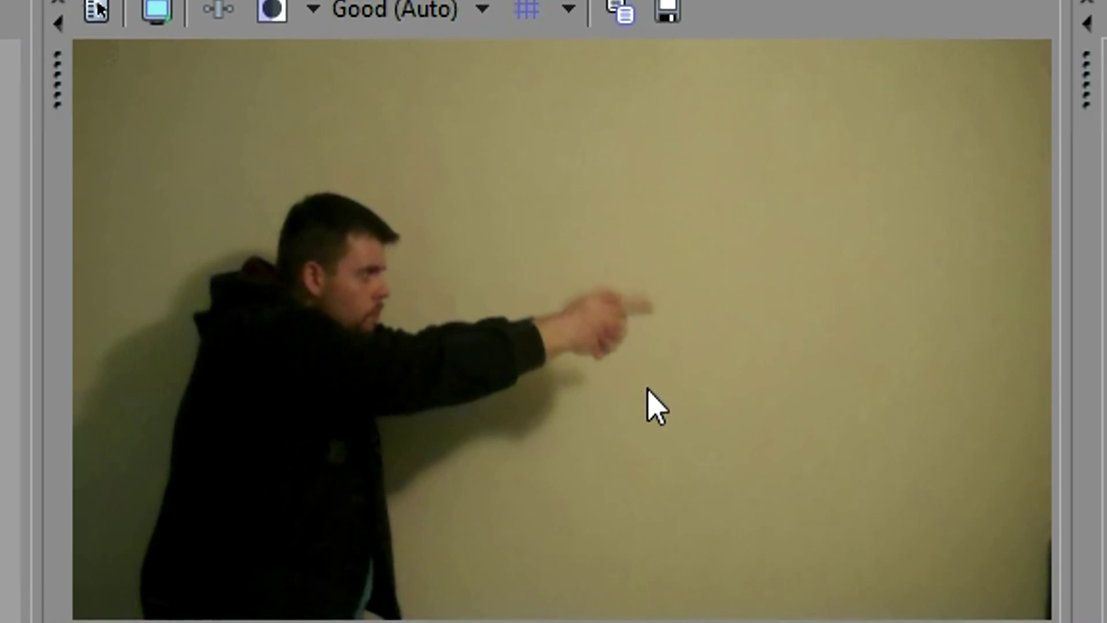
key(Right)
key(Right)
key(Right)
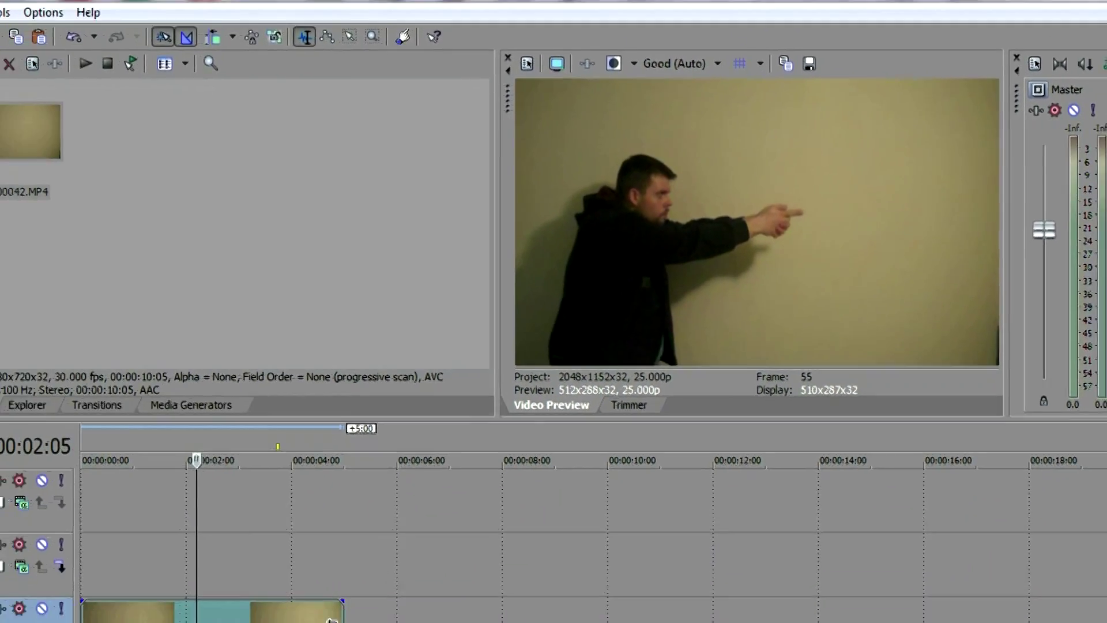
Switch to the Windows Explorer window and add Muzzle_Flash.png to track 2 at 00:00:02:05
key(alt+Tab)
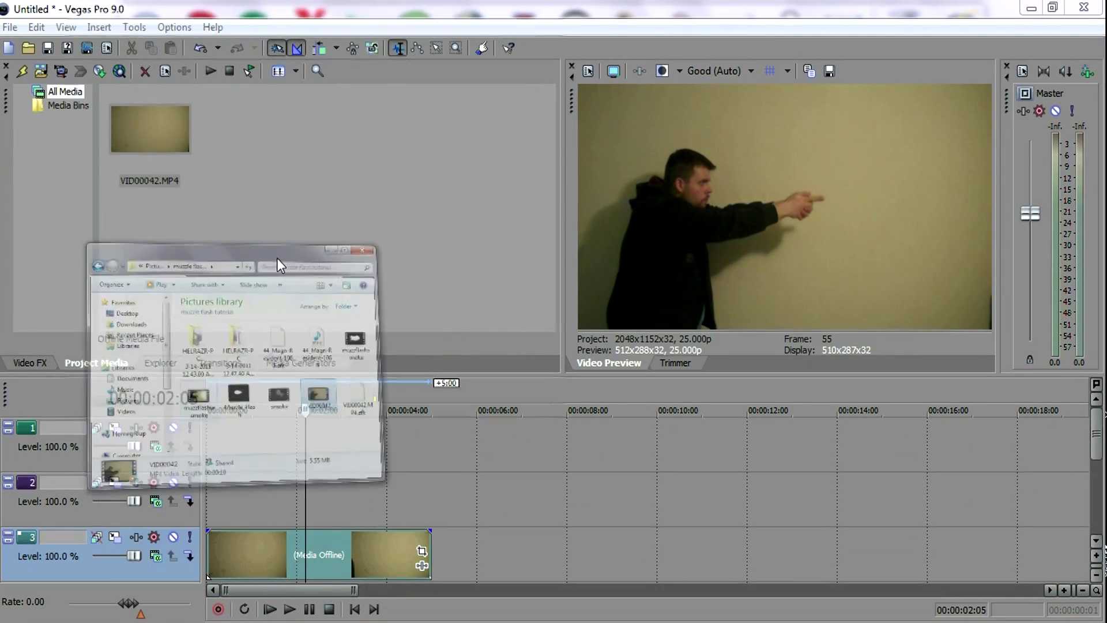
drag(310, 271, 313, 499)
click(513, 11)
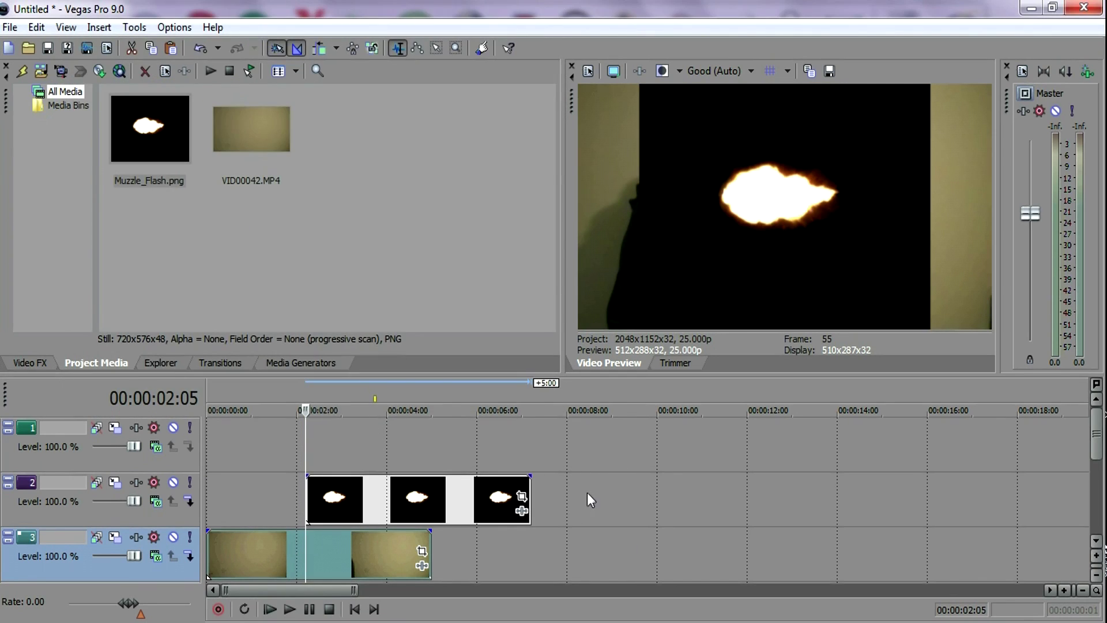
Trim the Muzzle_Flash event to a single frame and move it up to track 1
scroll(581, 506, up, 2)
scroll(614, 552, up, 1)
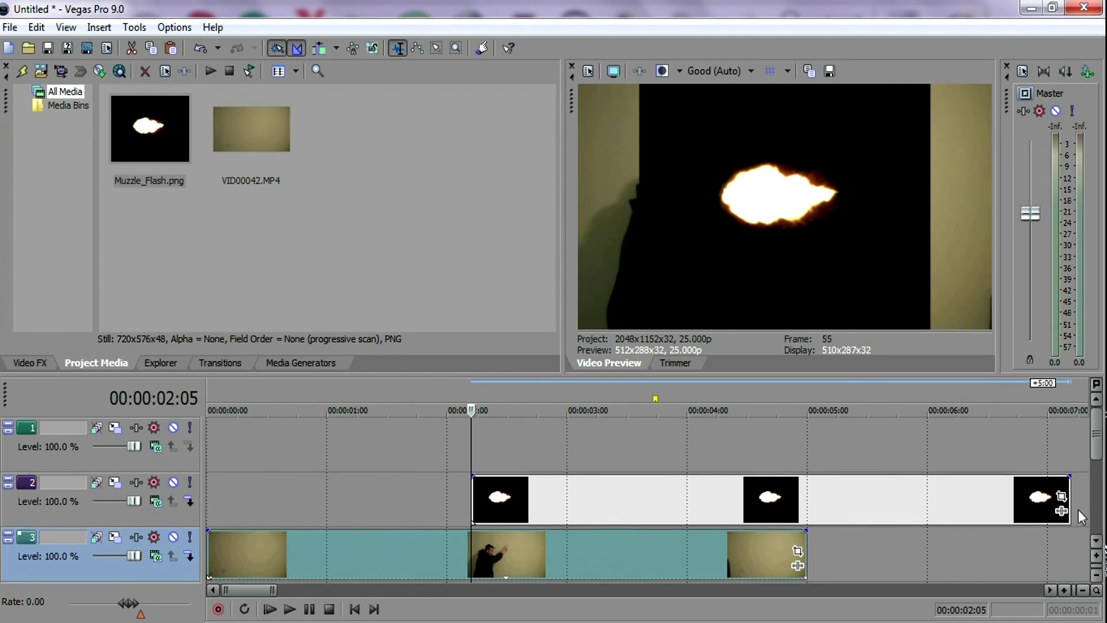
drag(1064, 500, 473, 514)
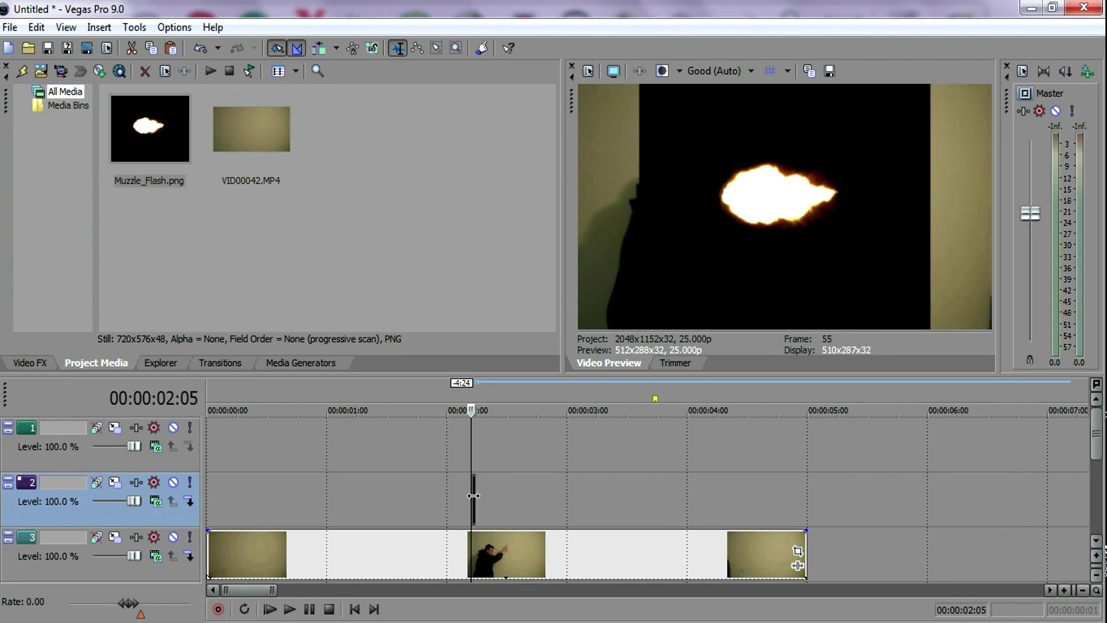
scroll(483, 504, up, 8)
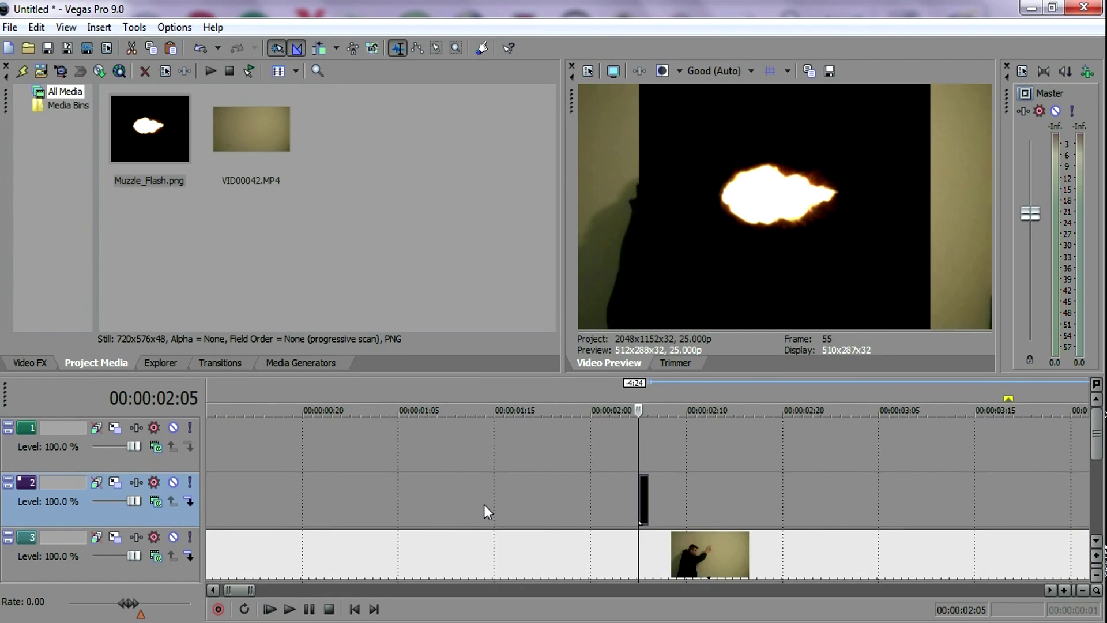
drag(648, 494, 646, 445)
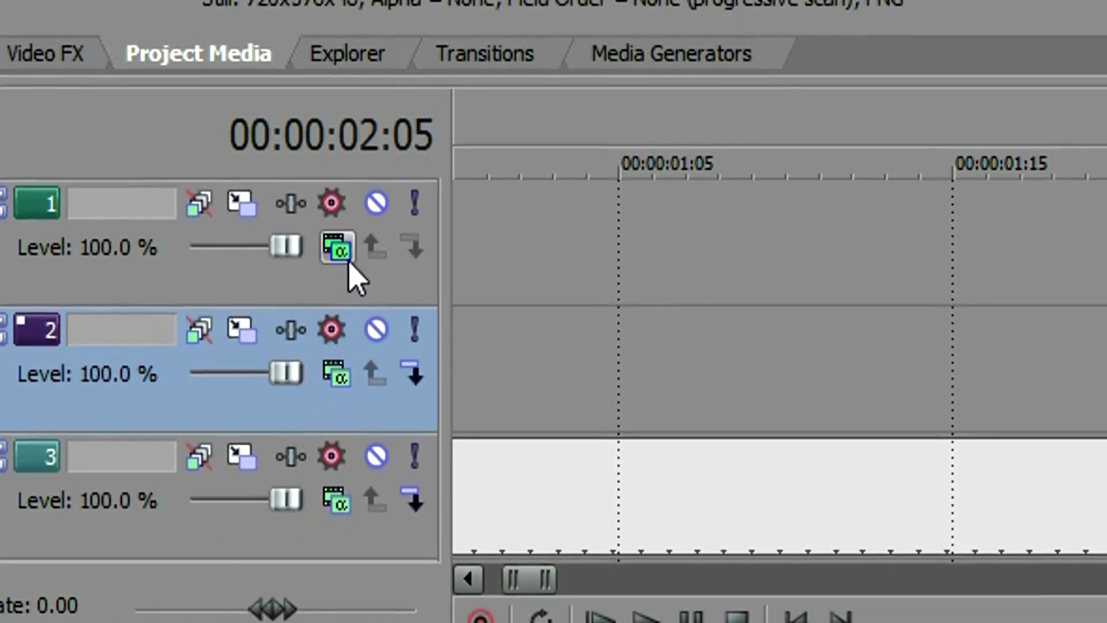
Set the compositing mode of track 1 to Screen
click(160, 444)
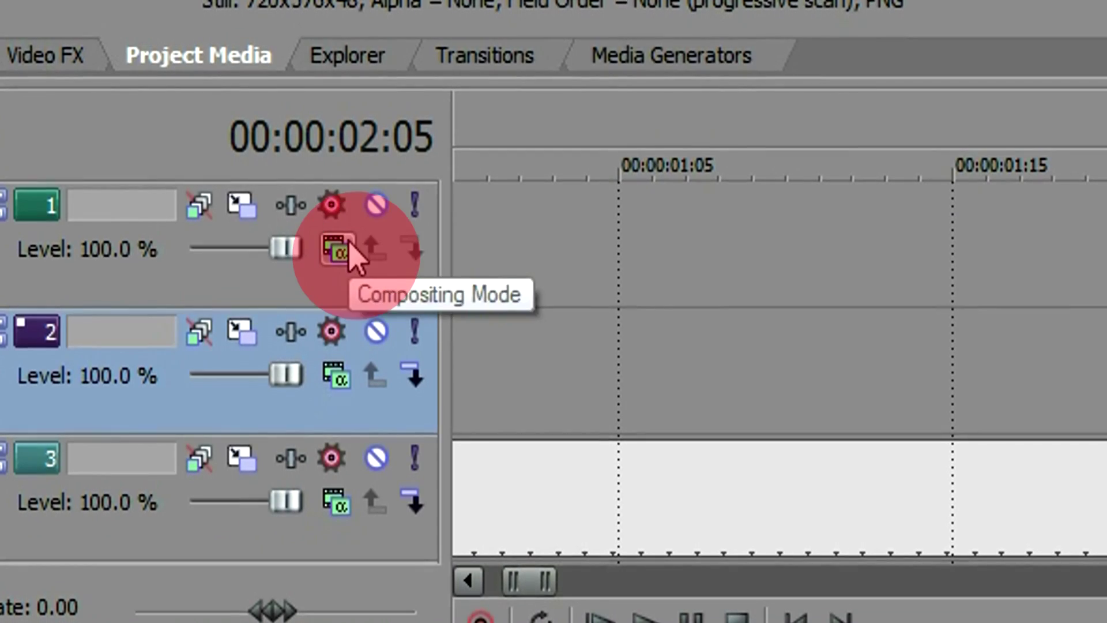
click(346, 254)
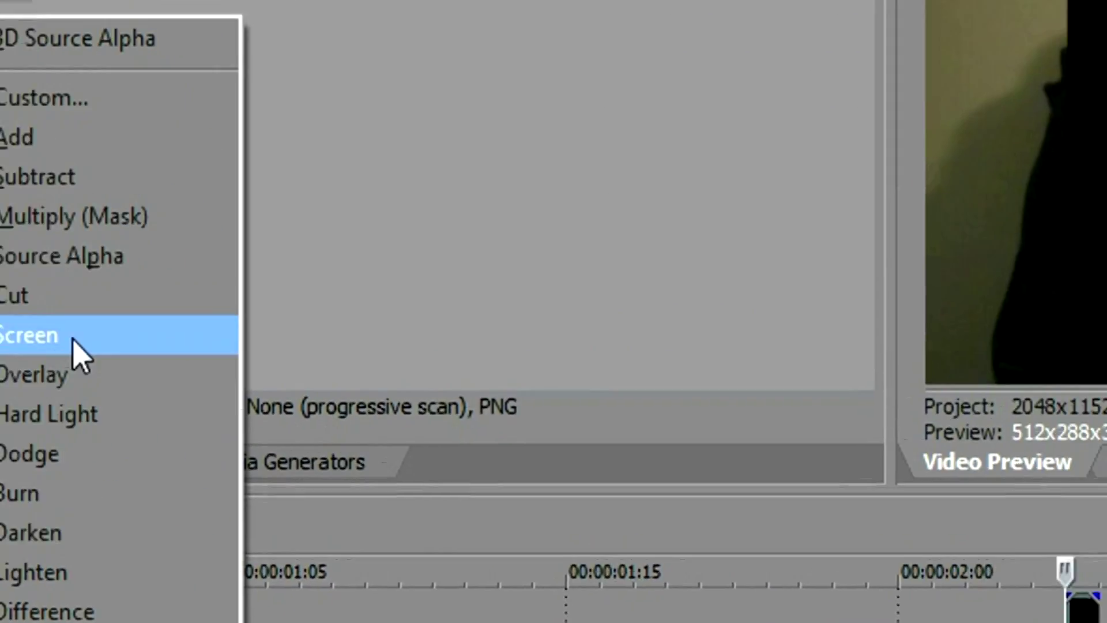
click(427, 17)
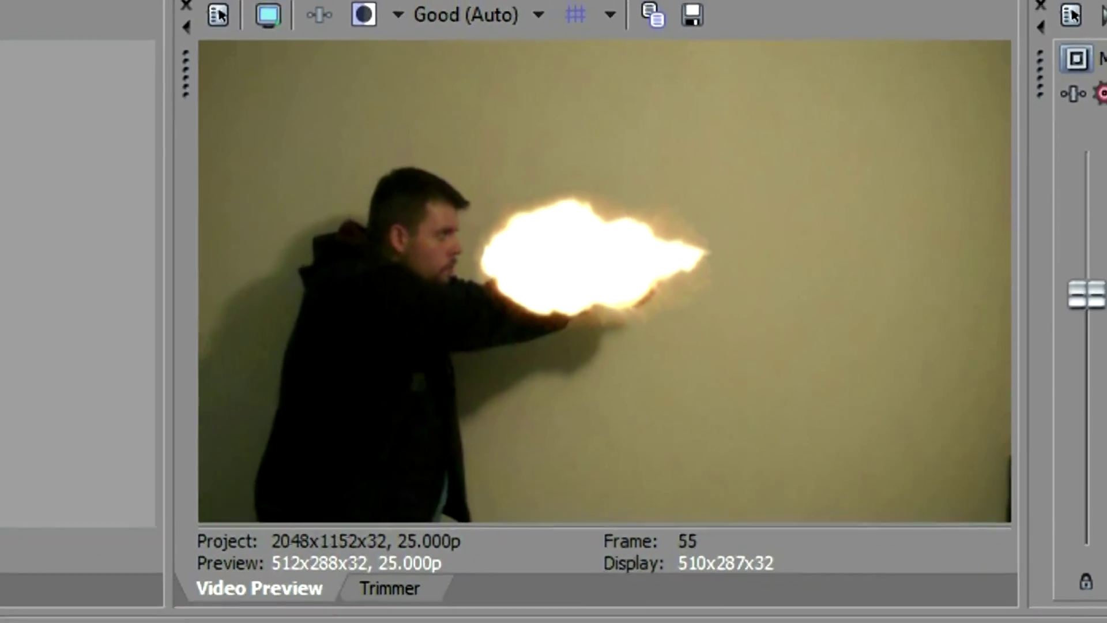
With the playhead at 00:00:02:05, shift the Muzzle_Flash image in Event Pan/Crop to X center 101.8 and Y center 290.7
click(500, 583)
scroll(598, 489, down, 2)
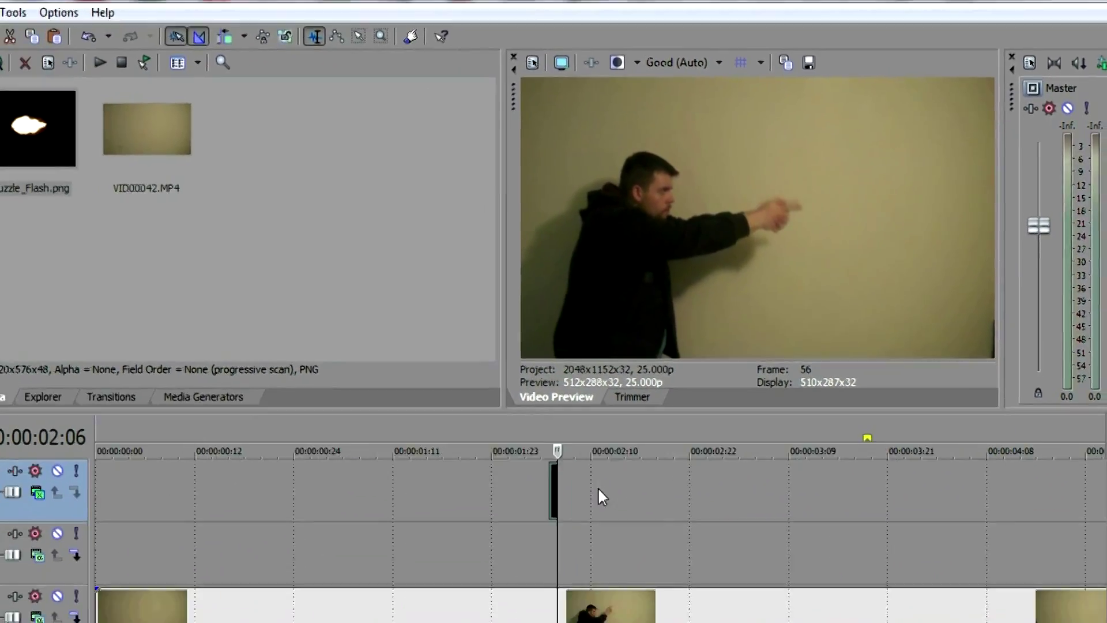
scroll(600, 497, up, 4)
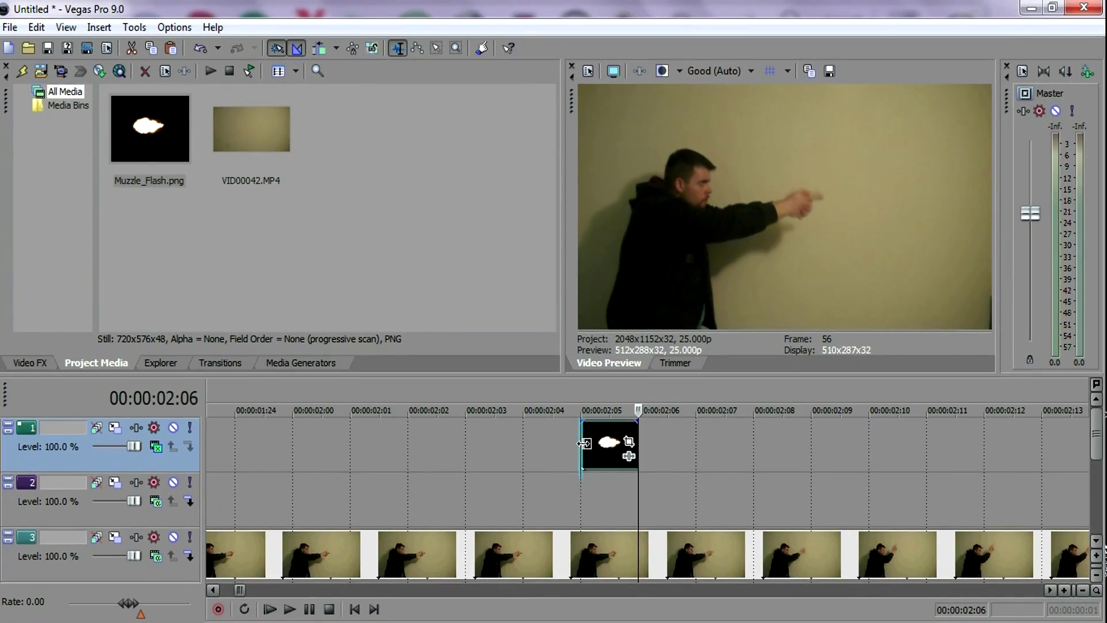
click(584, 443)
click(630, 442)
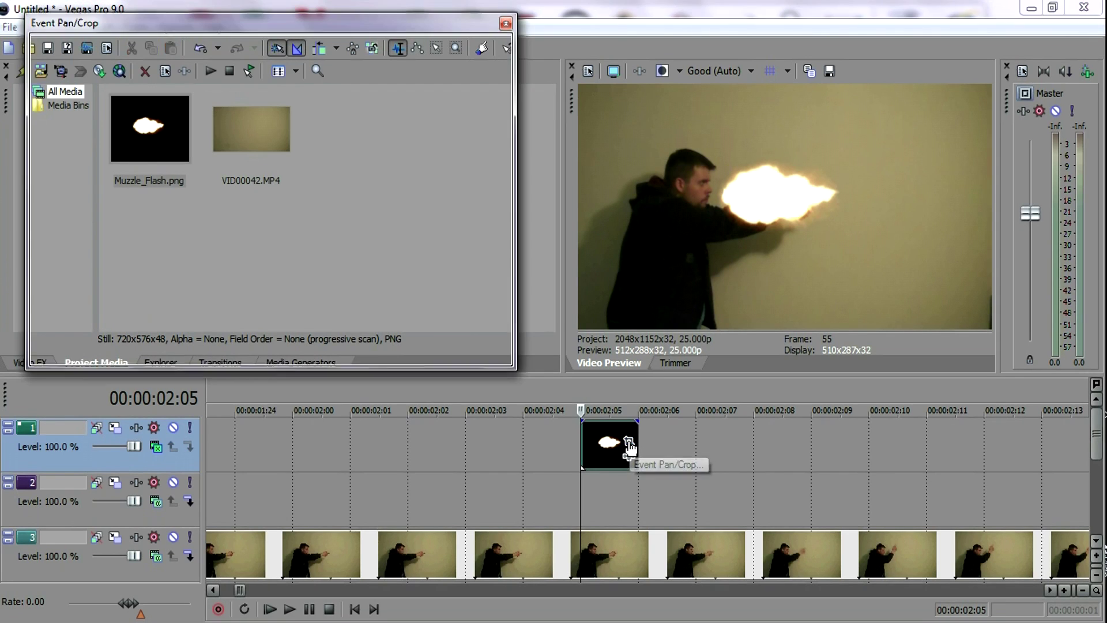
drag(387, 193, 311, 197)
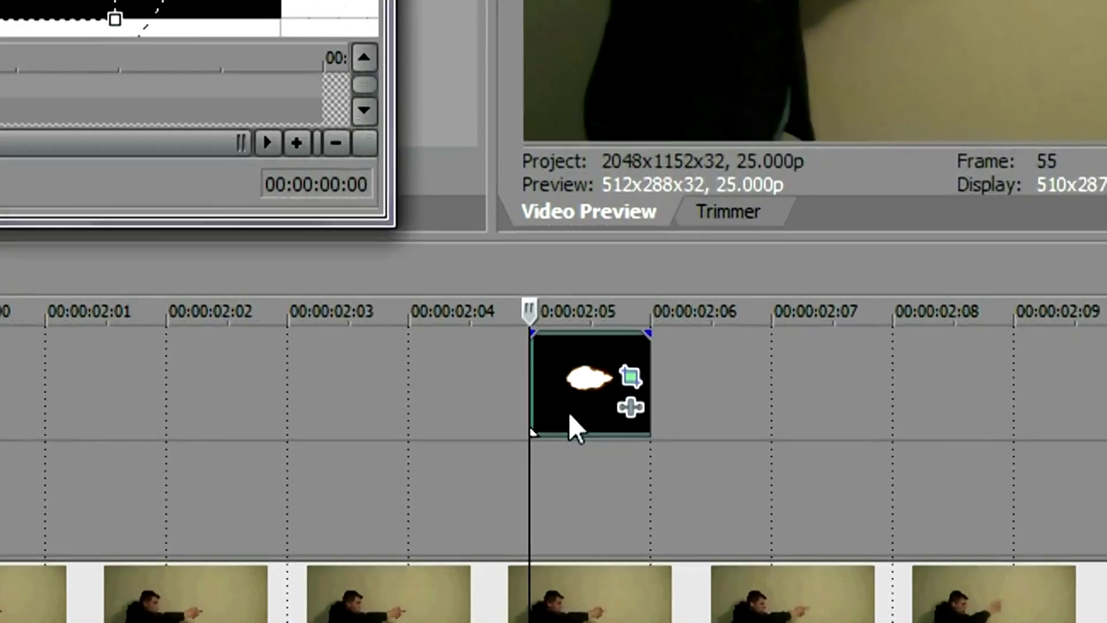
Turn off aspect ratio preservation in the switches of the Muzzle_Flash event
right_click(600, 457)
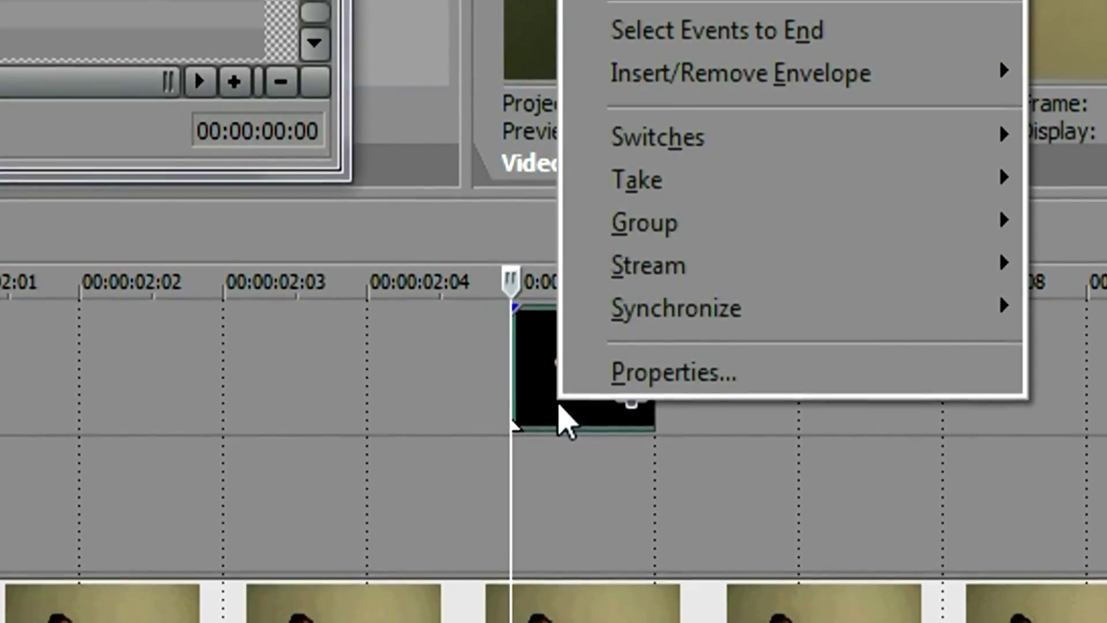
mouse_move(569, 263)
click(1001, 404)
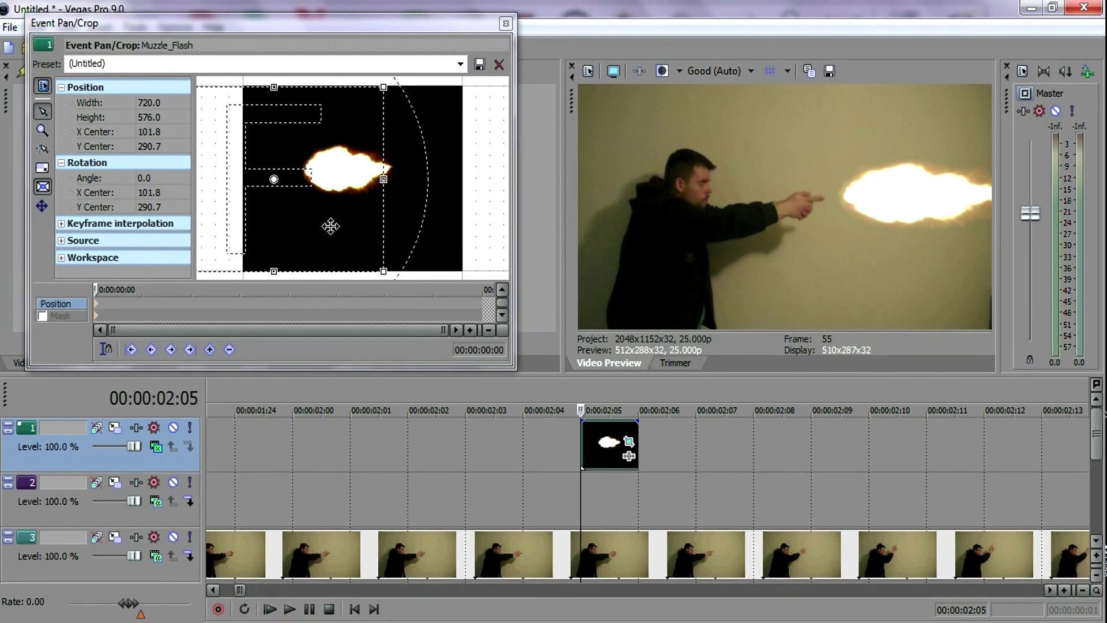
Resize the Muzzle_Flash crop frame to about 895.7 by 671.8, centred at X 117.7, and close Event Pan/Crop
drag(385, 88, 413, 72)
drag(343, 212, 343, 212)
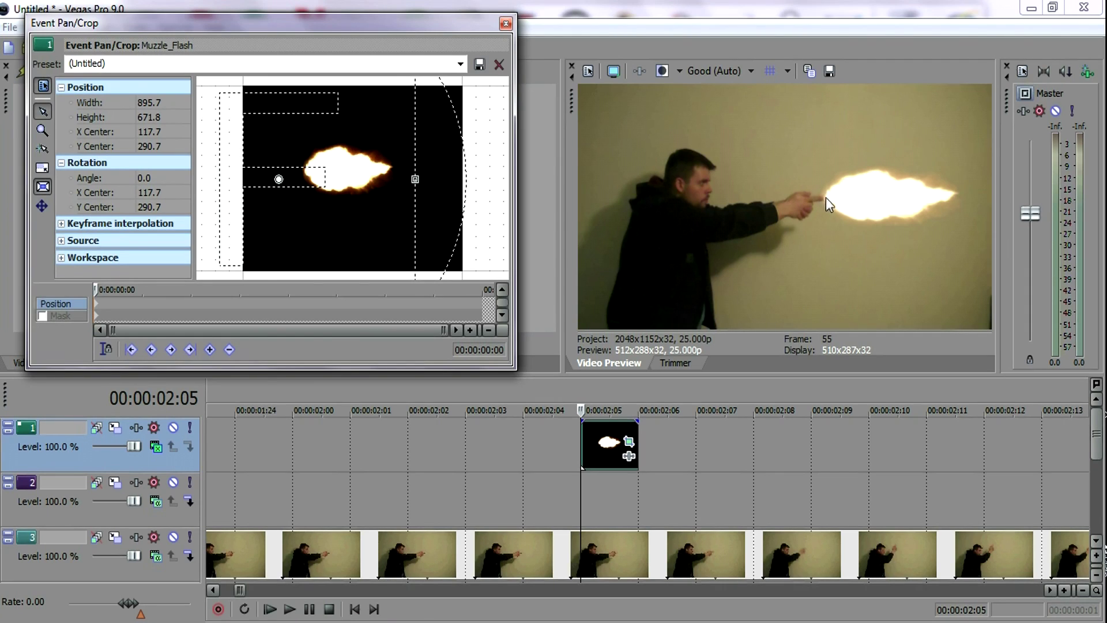
click(506, 22)
Add the smoke video from the muzzle flash tutorial folder to track 2, starting at 00:00:02:05
right_click(597, 508)
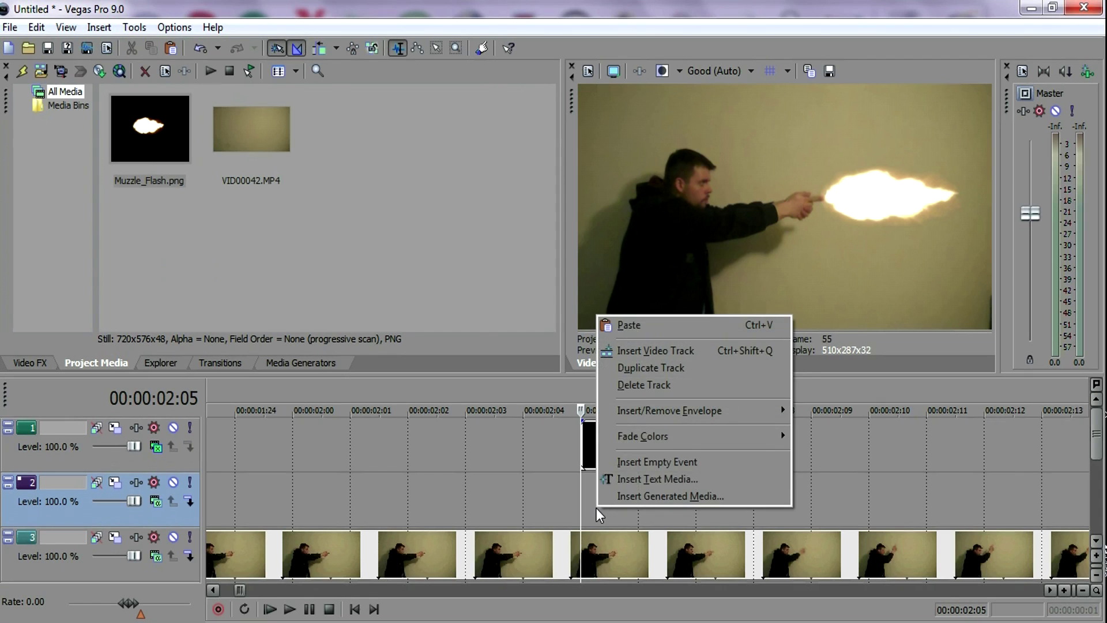
key(Escape)
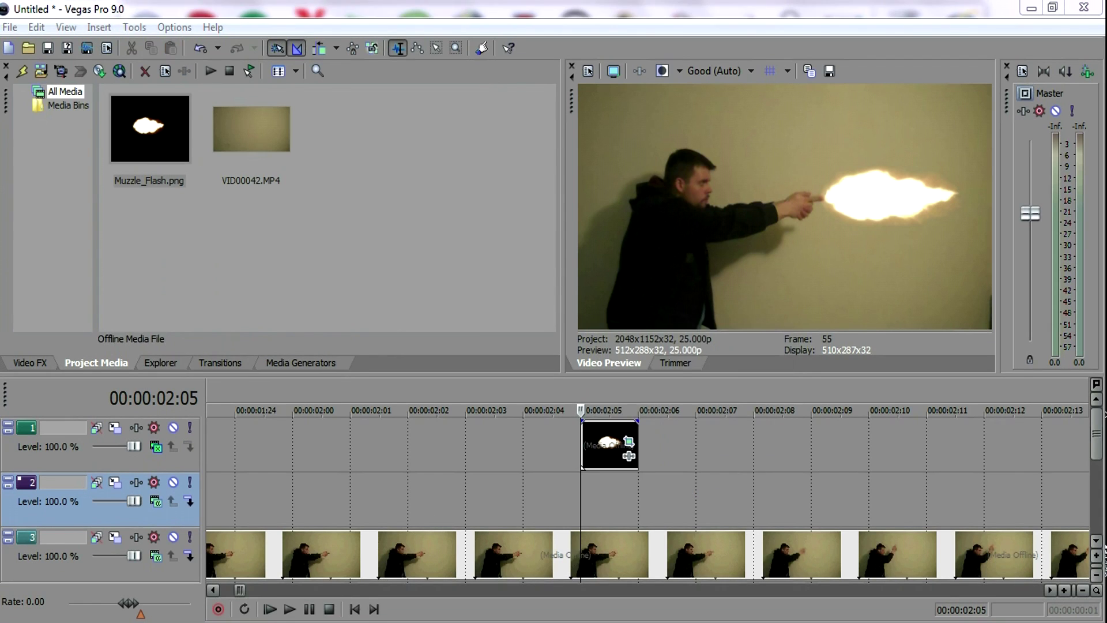
key(alt+Tab)
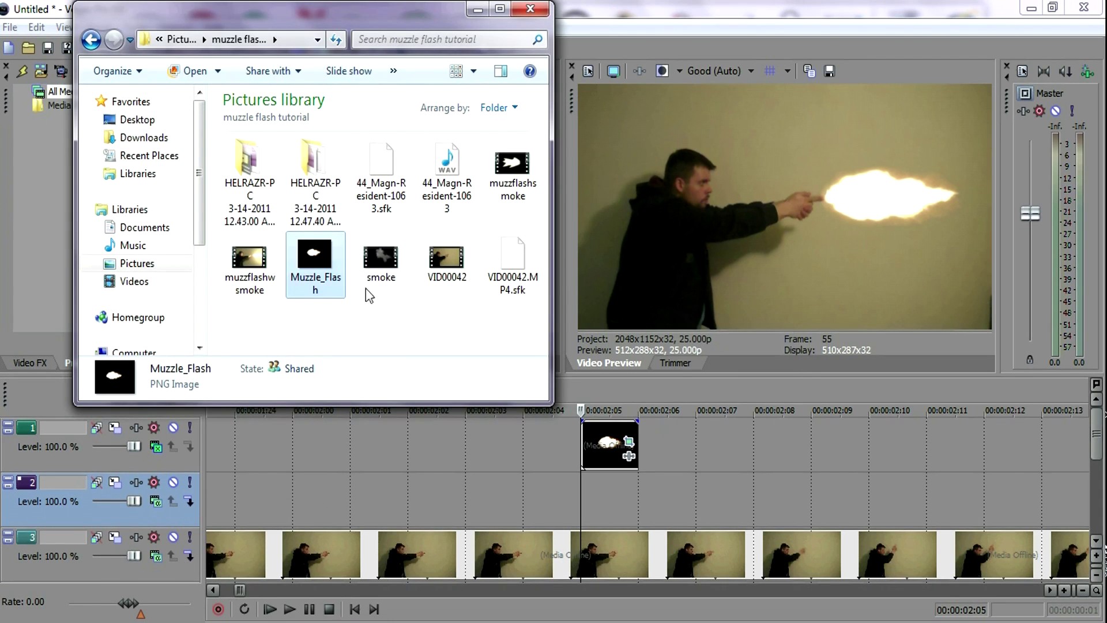
click(387, 269)
drag(618, 507, 618, 505)
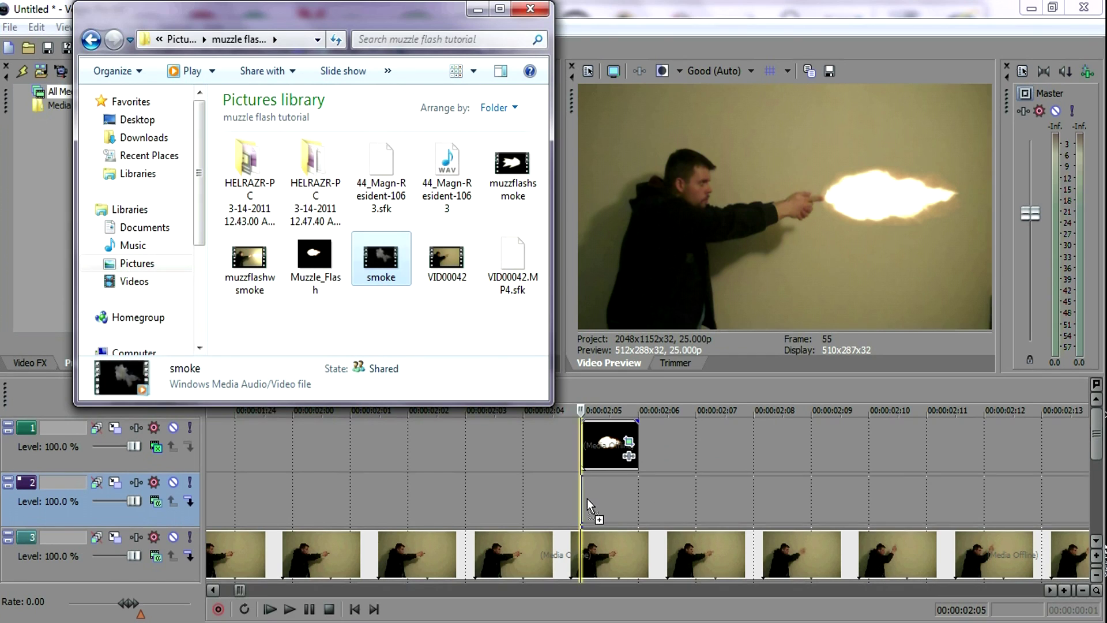
click(479, 8)
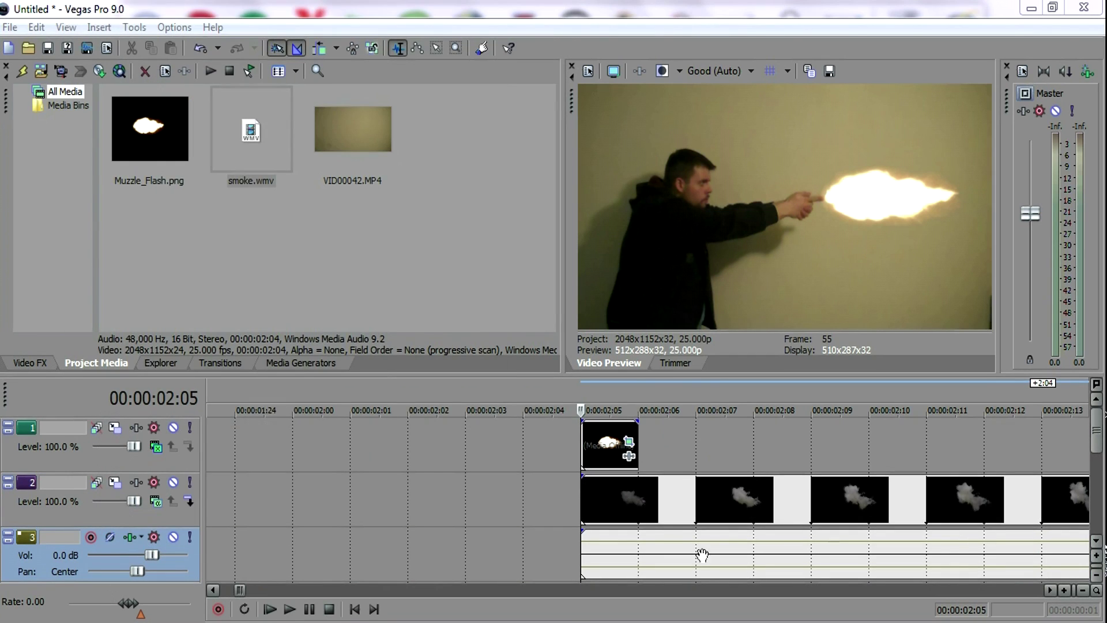
Delete the smoke clip's audio event and remove its empty audio track
scroll(647, 538, up, 2)
scroll(652, 539, down, 4)
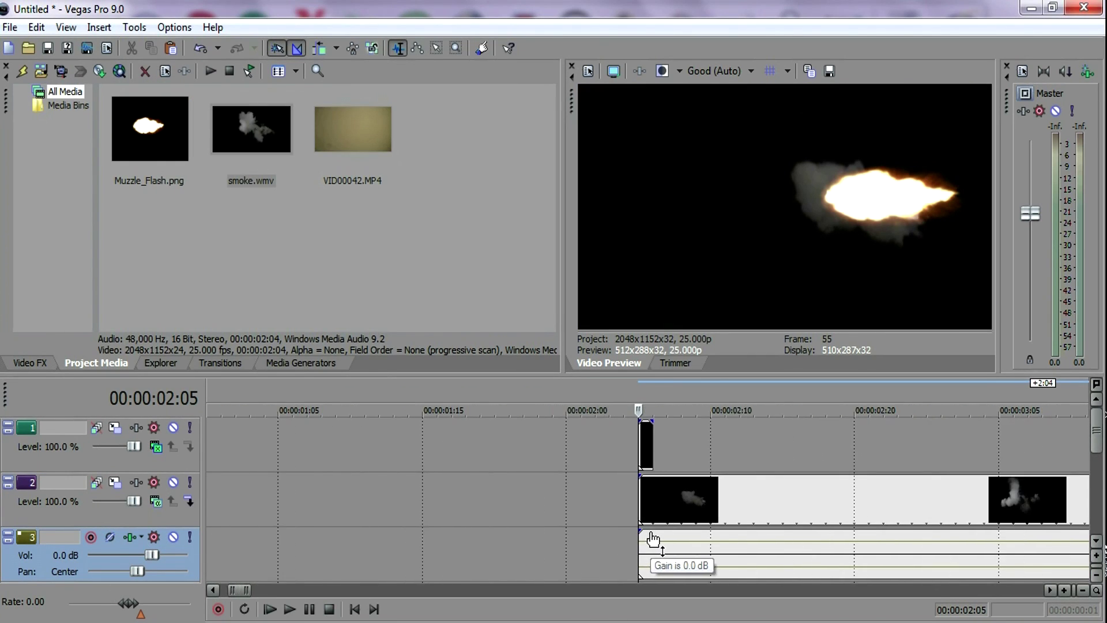
click(724, 551)
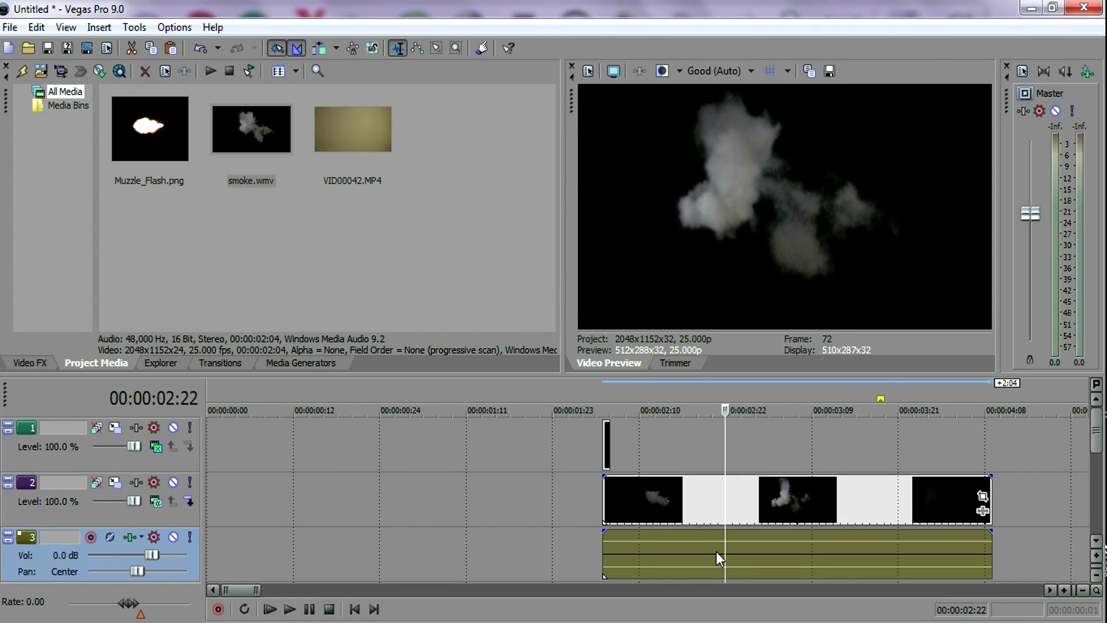
drag(718, 559, 597, 558)
right_click(598, 558)
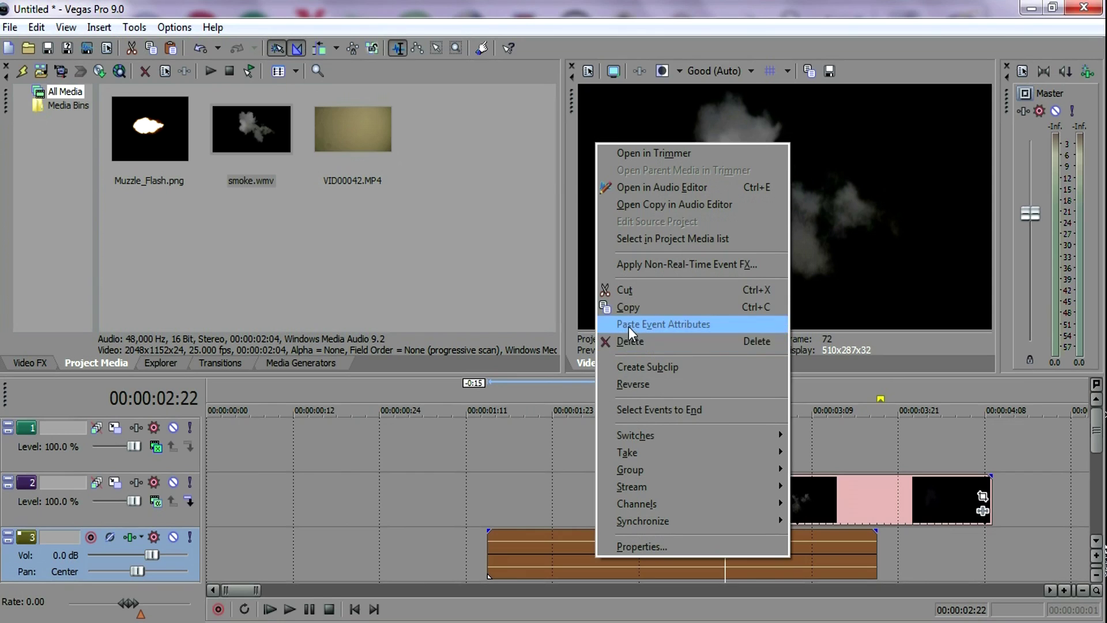
click(630, 341)
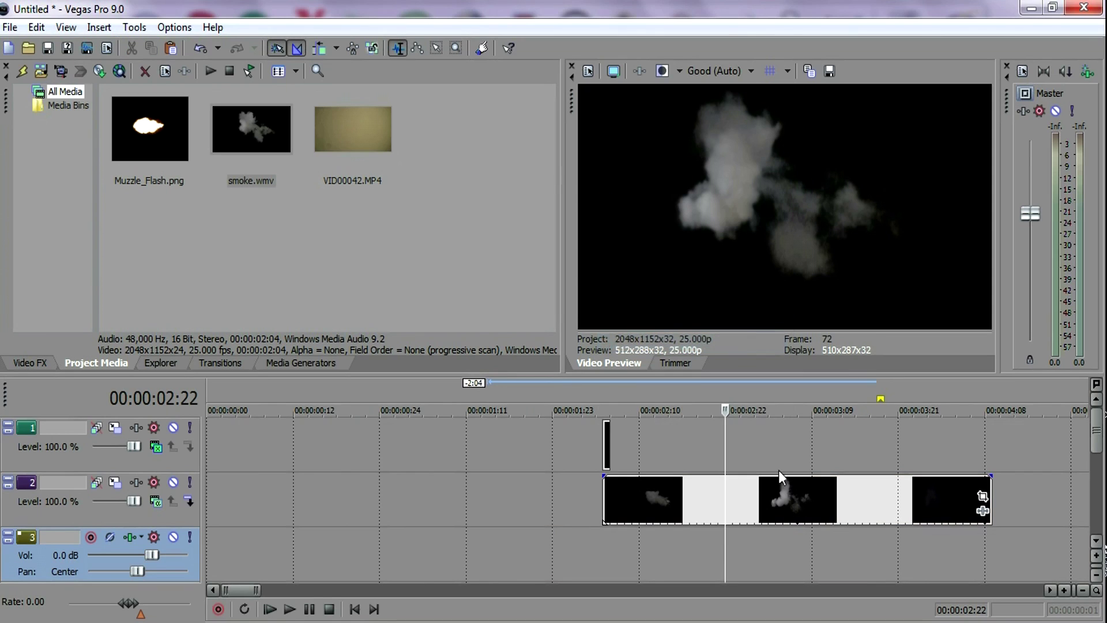
right_click(614, 565)
click(647, 481)
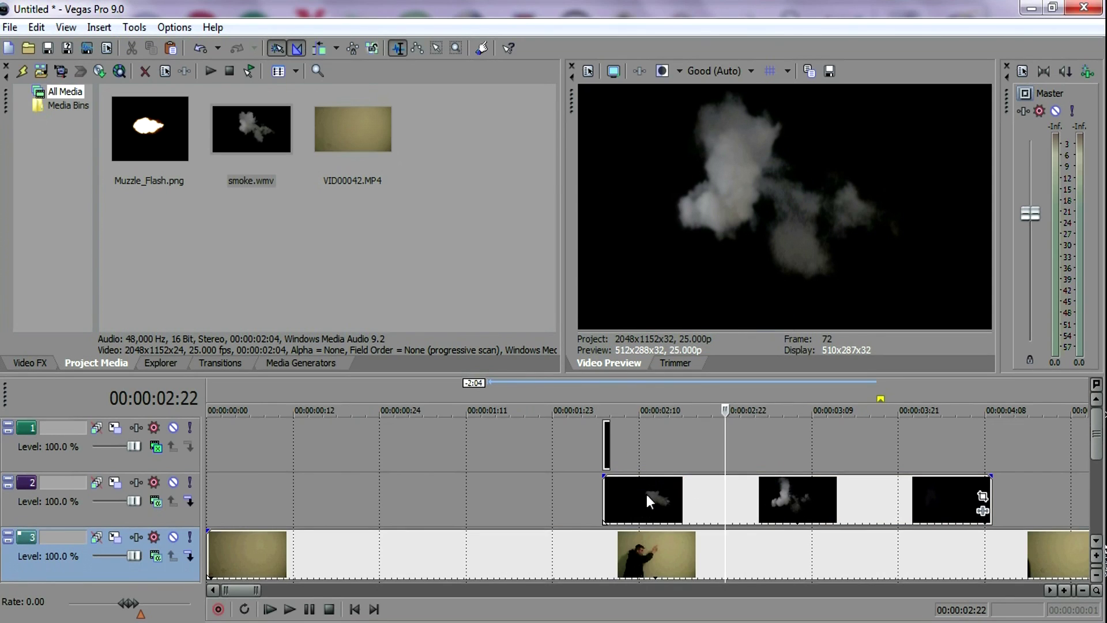
Return the playhead to 00:00:02:05 and set the compositing mode of track 2 to Screen
click(609, 493)
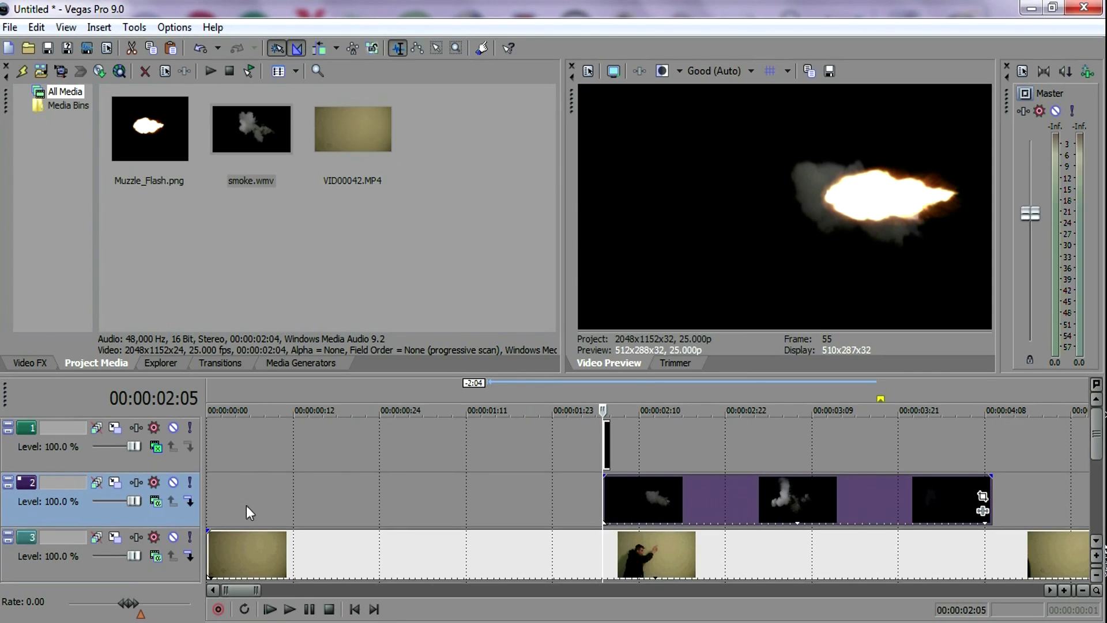
click(158, 500)
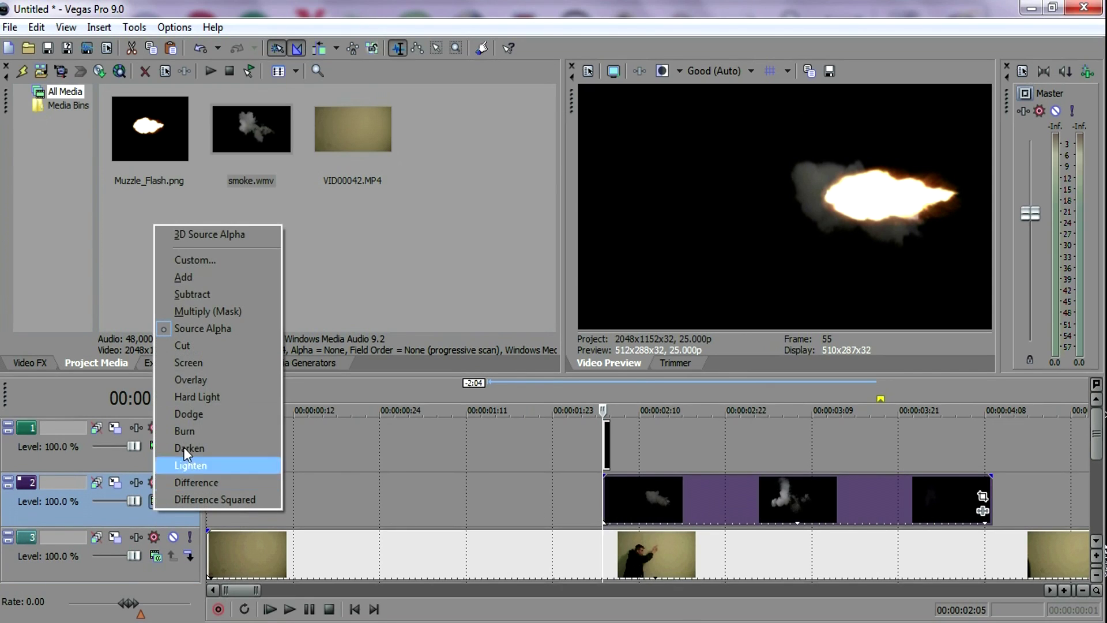
click(199, 361)
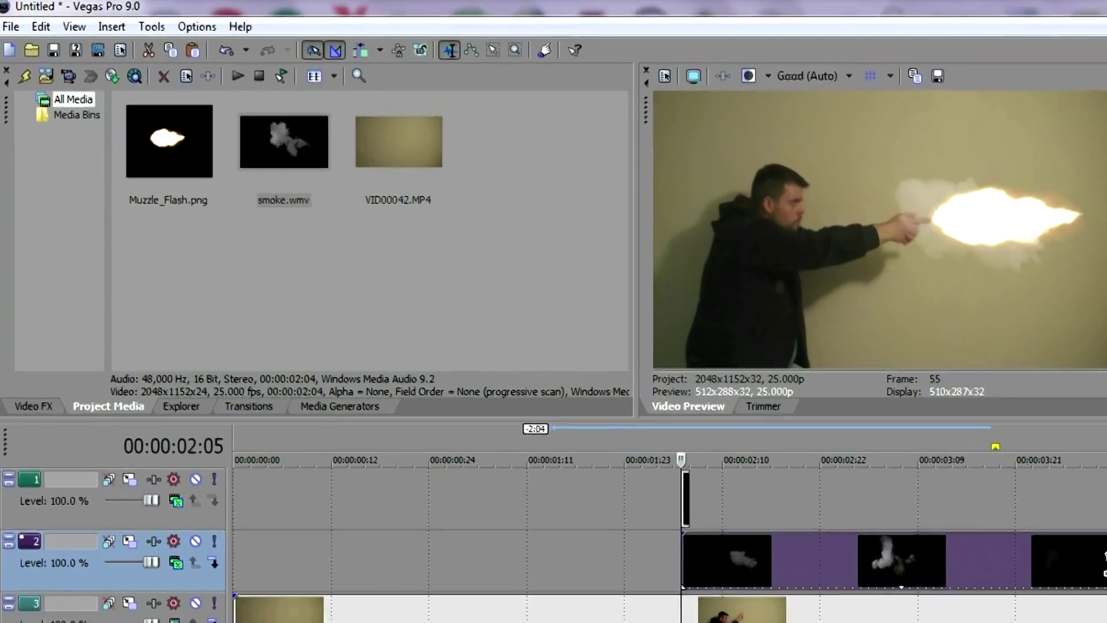
Mirror the smoke event horizontally in Event Pan/Crop with the aspect ratio unlocked, giving a width of -2,048.0
click(982, 497)
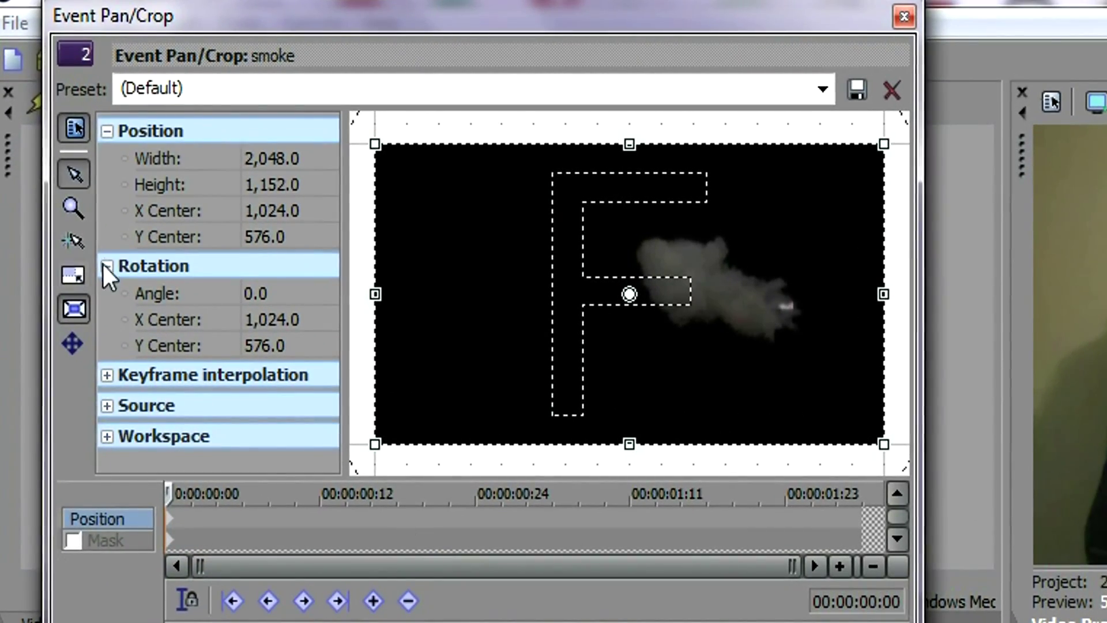
click(72, 283)
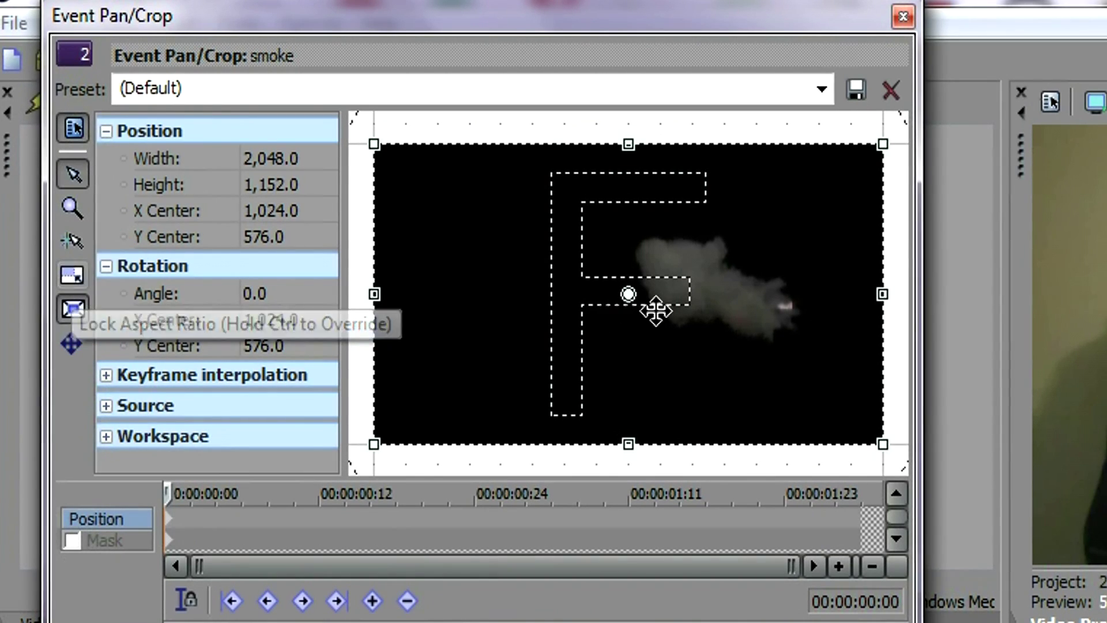
drag(876, 289, 372, 269)
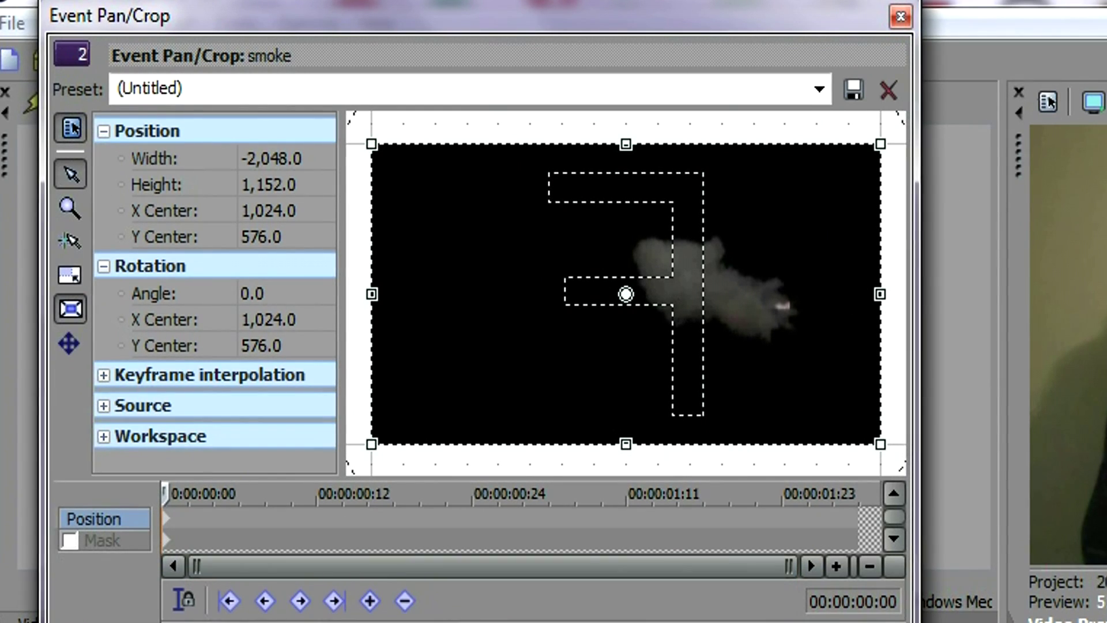
Reposition and resize the smoke crop frame to about -2,375.7 by 1,549.9, centred at X 1,954.4 and Y 675.5
drag(676, 322, 661, 322)
drag(554, 308, 555, 307)
drag(458, 294, 459, 290)
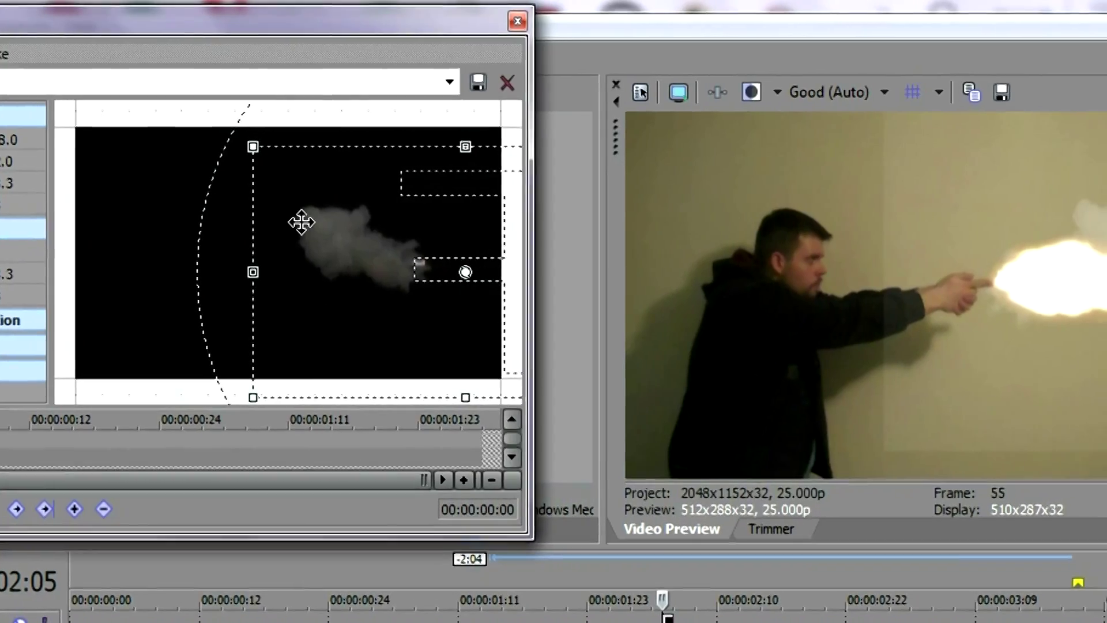
drag(217, 145, 138, 103)
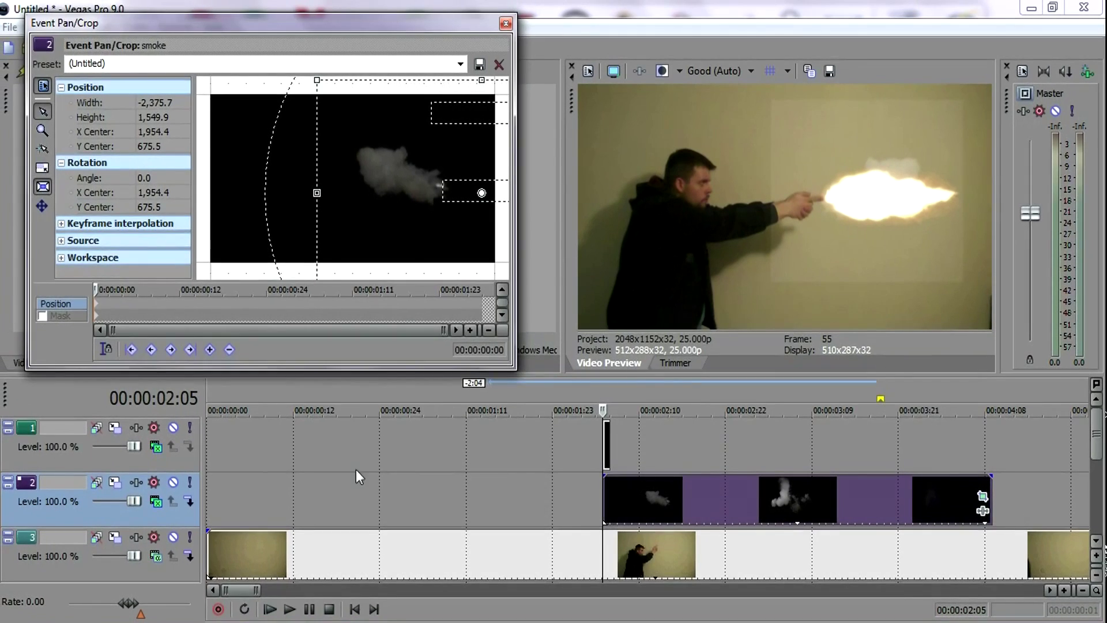
Try Difference Squared as the compositing mode of track 2, settle on Source Alpha, and close Event Pan/Crop
click(156, 501)
click(196, 499)
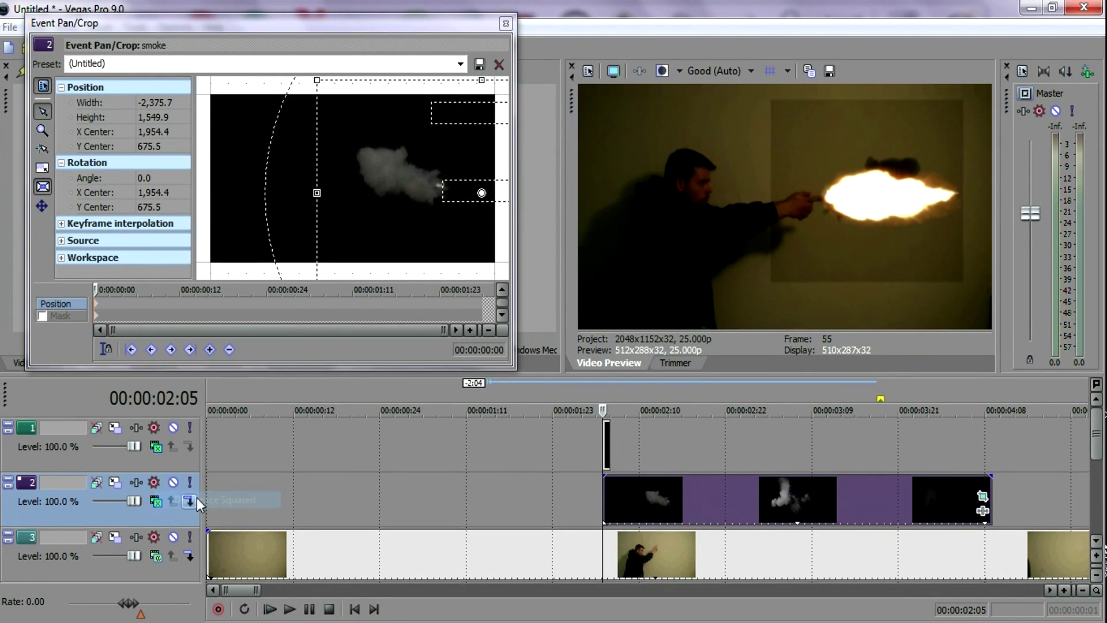
click(157, 501)
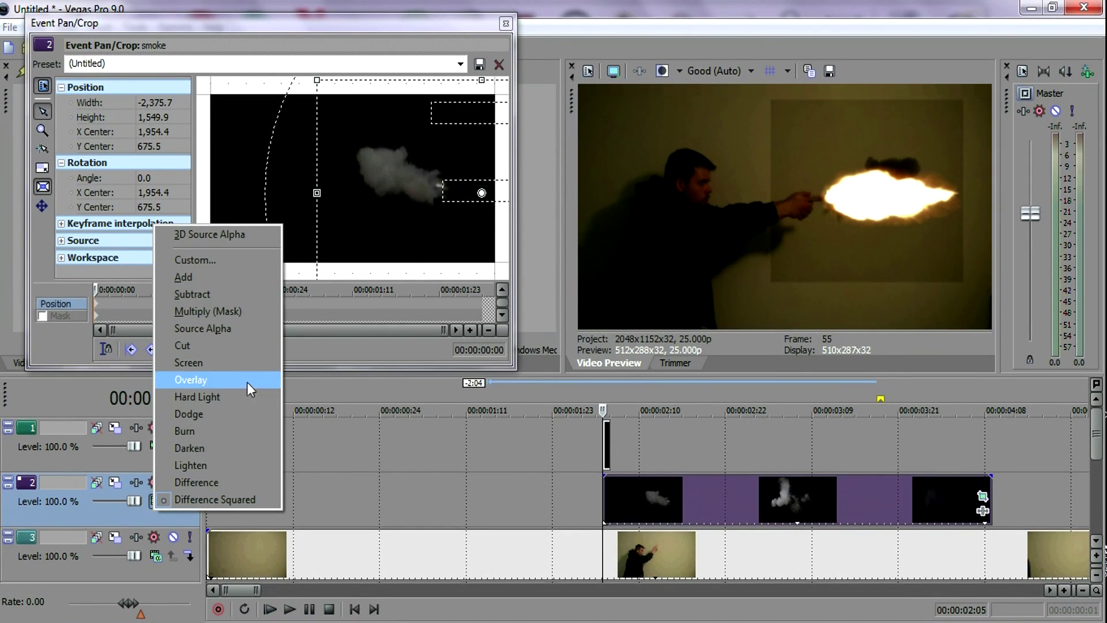
click(211, 326)
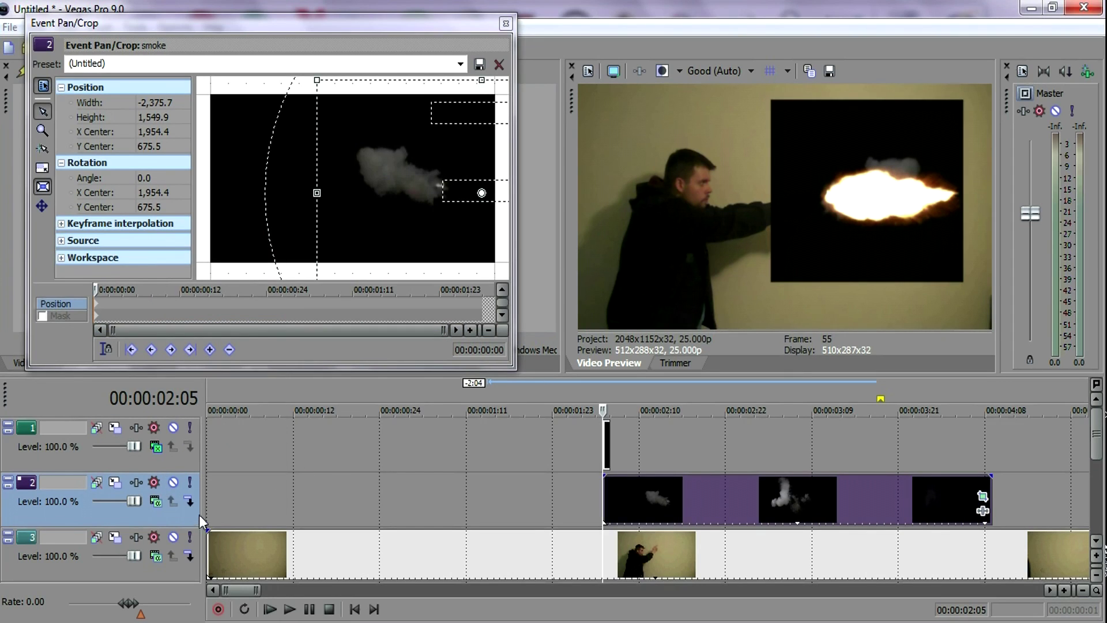
click(506, 23)
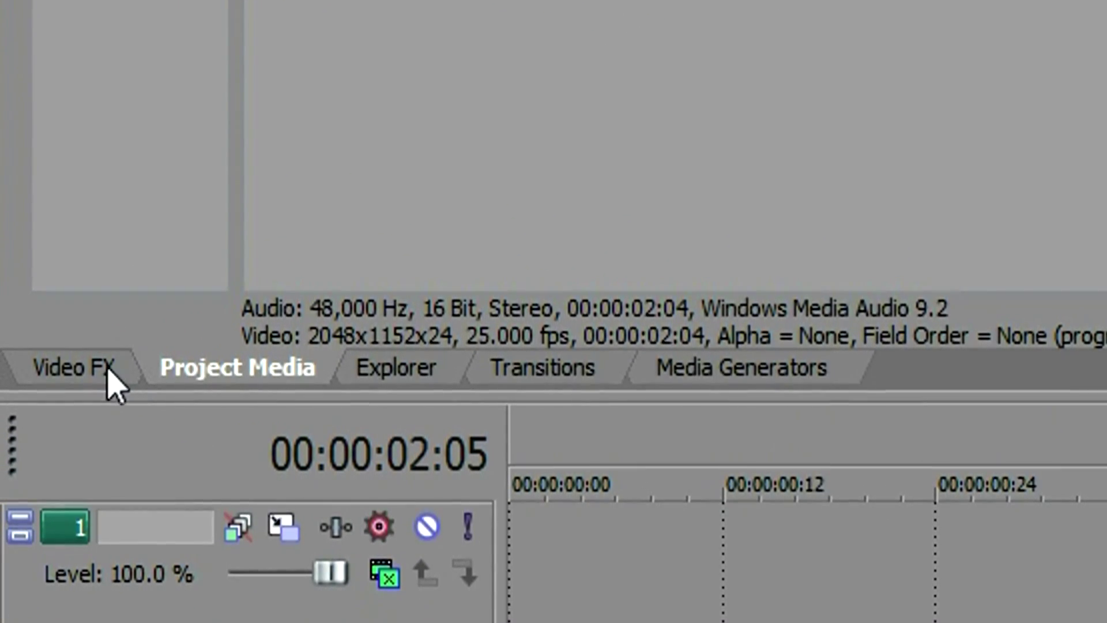
Apply the (Untitled) Chroma Keyer preset to the smoke event and sample its black background in the preview as the key color
click(106, 374)
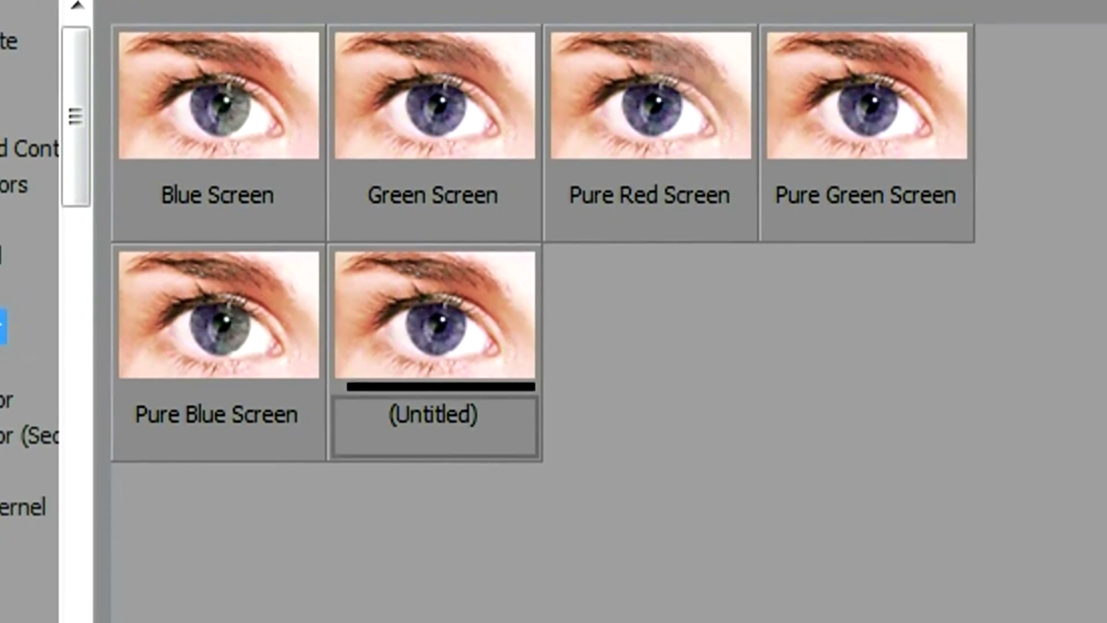
drag(477, 341, 1106, 622)
drag(441, 175, 497, 323)
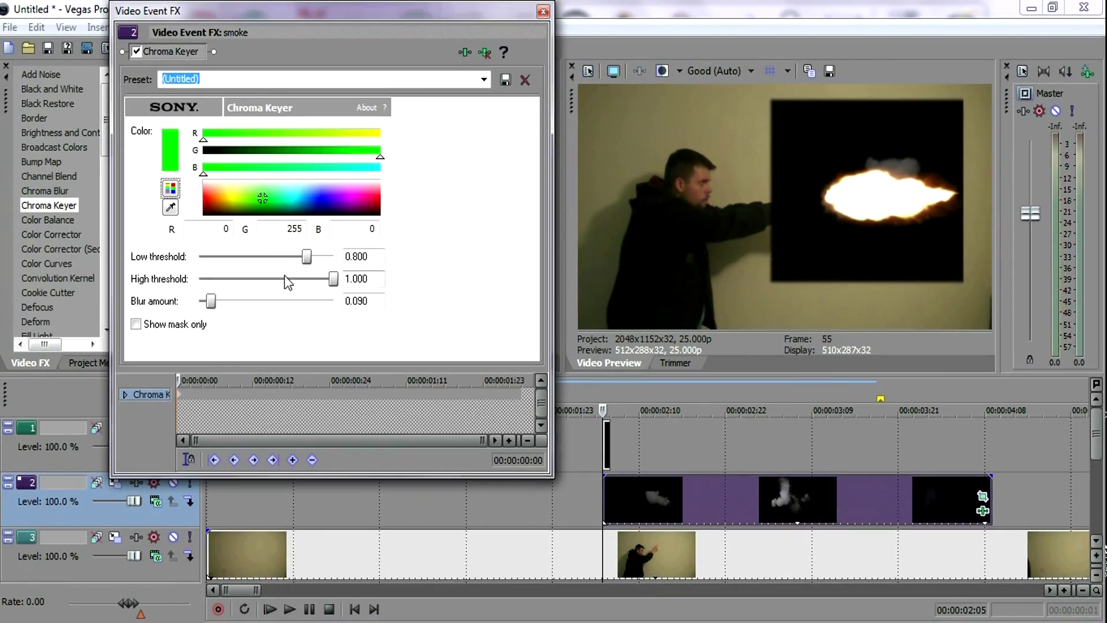
click(170, 209)
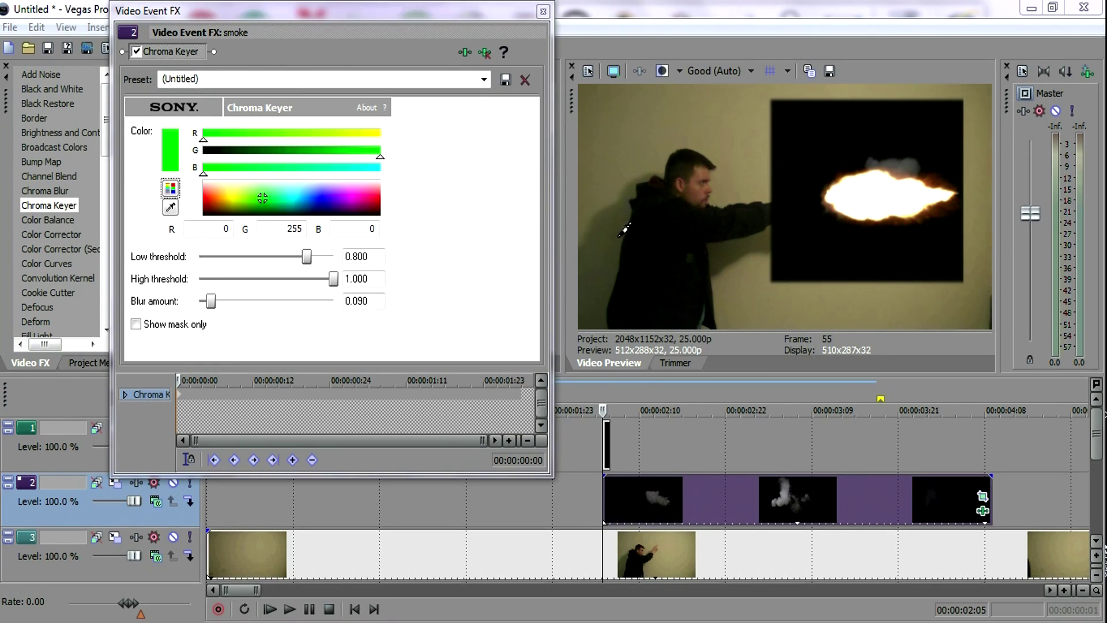
click(831, 243)
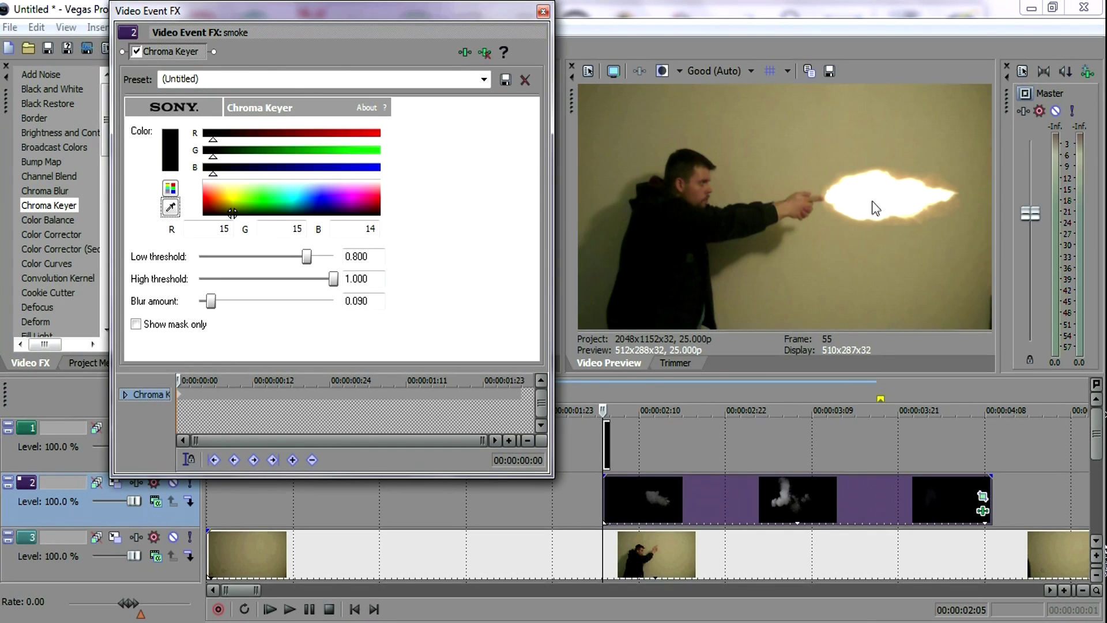
Set the Chroma Keyer's low threshold to about 0.127, high threshold to 1.000 and blur amount to 0.000, and close the effect window
drag(309, 254, 162, 255)
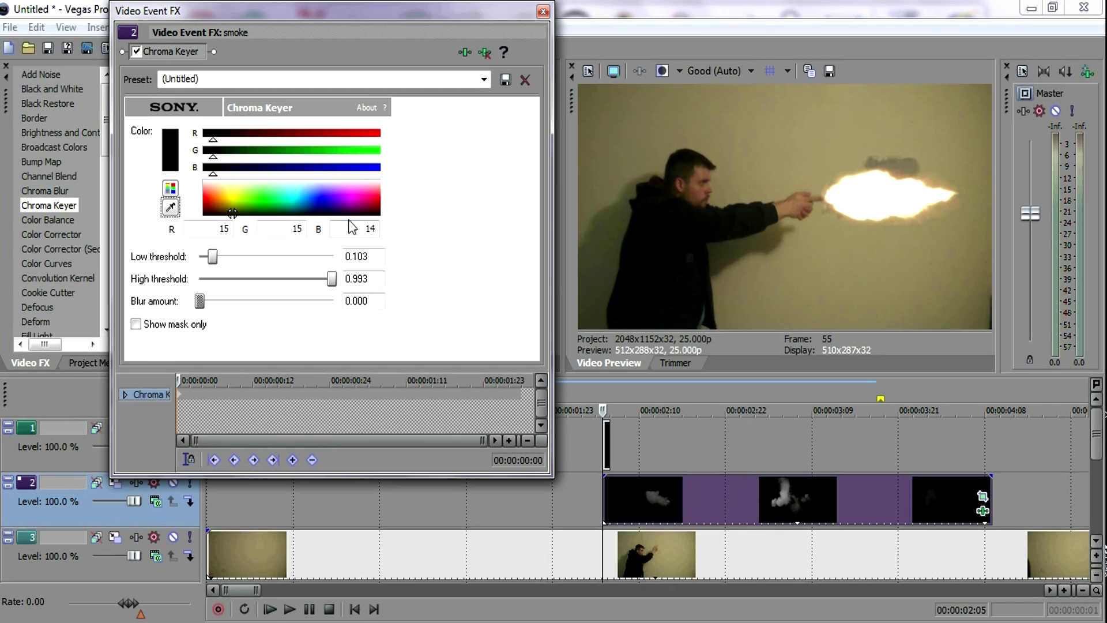
drag(319, 284, 356, 288)
drag(246, 261, 218, 260)
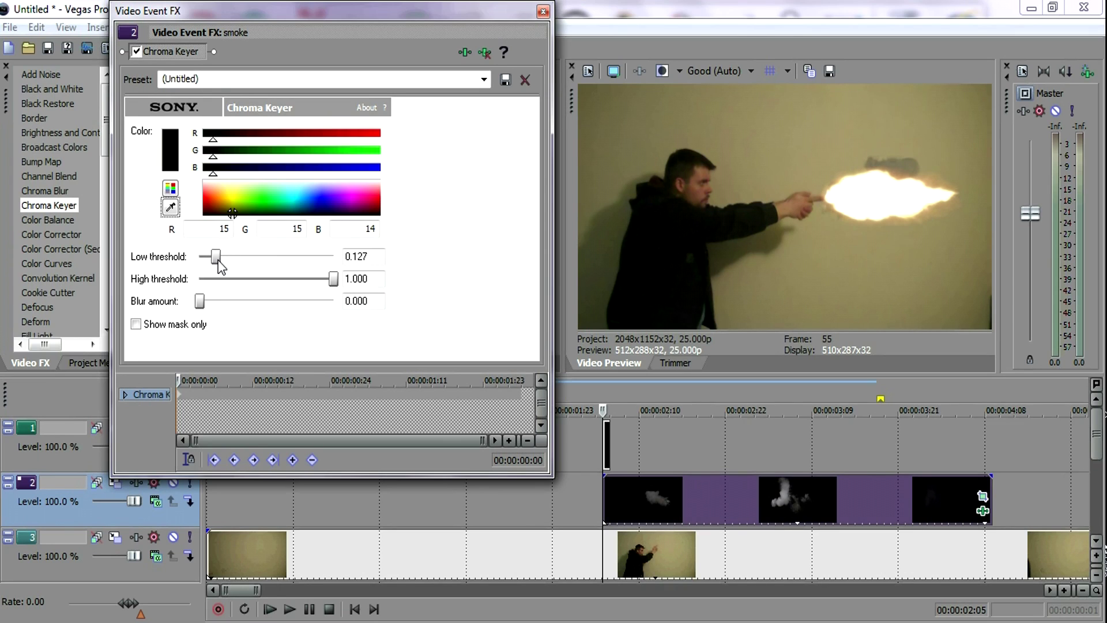
click(543, 11)
Set the compositing mode of track 2 to Screen and step through the smoke to 00:00:02:19 to check it
click(161, 509)
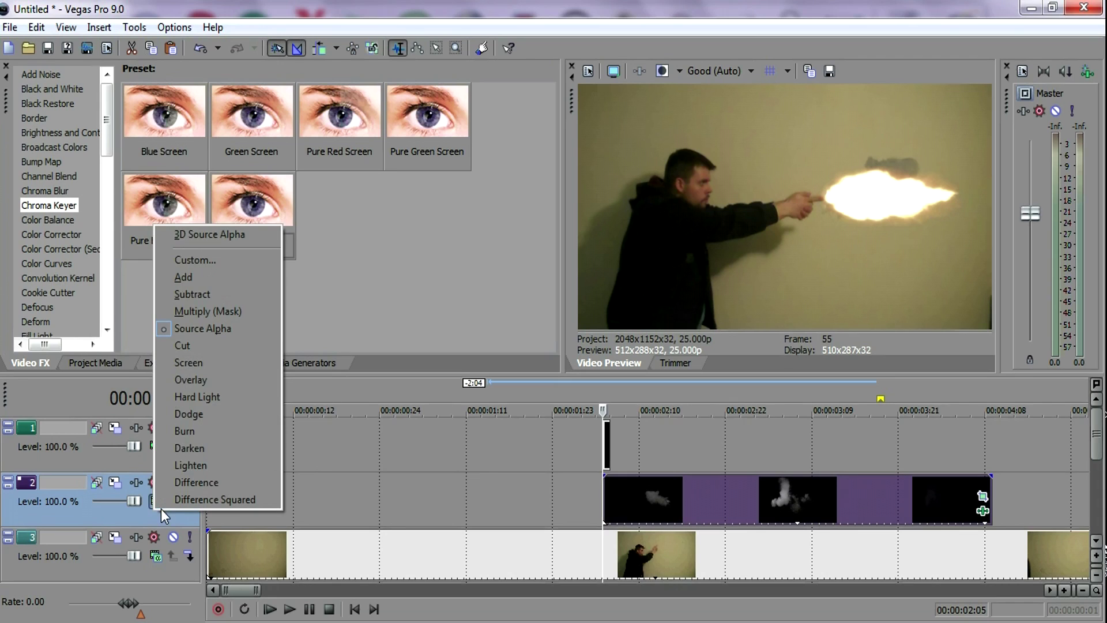
click(202, 368)
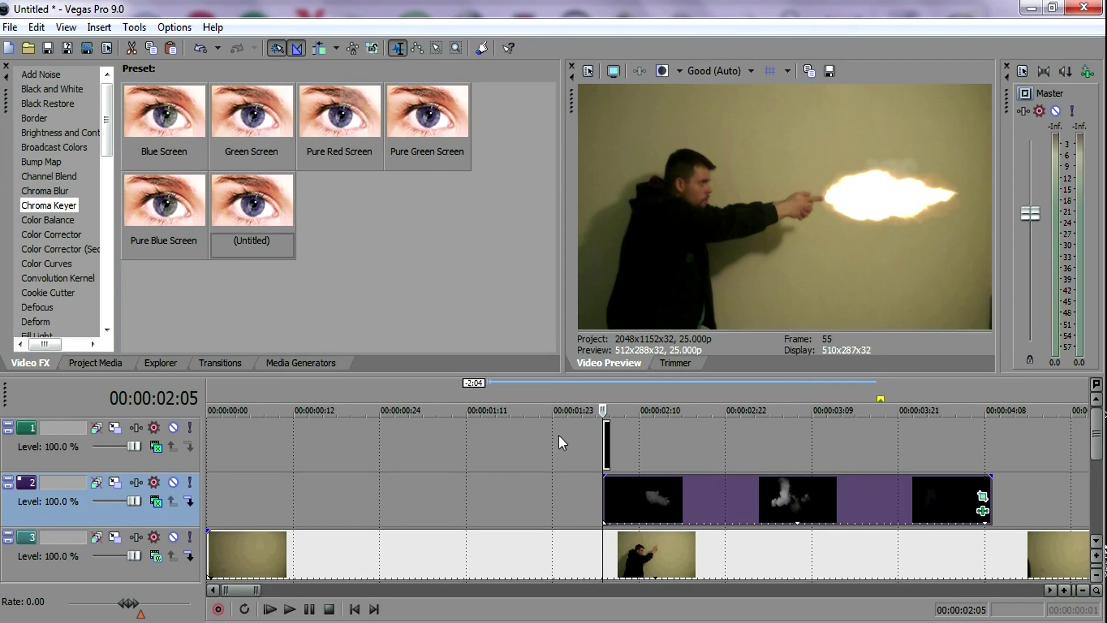
click(623, 496)
click(646, 496)
click(677, 496)
click(706, 496)
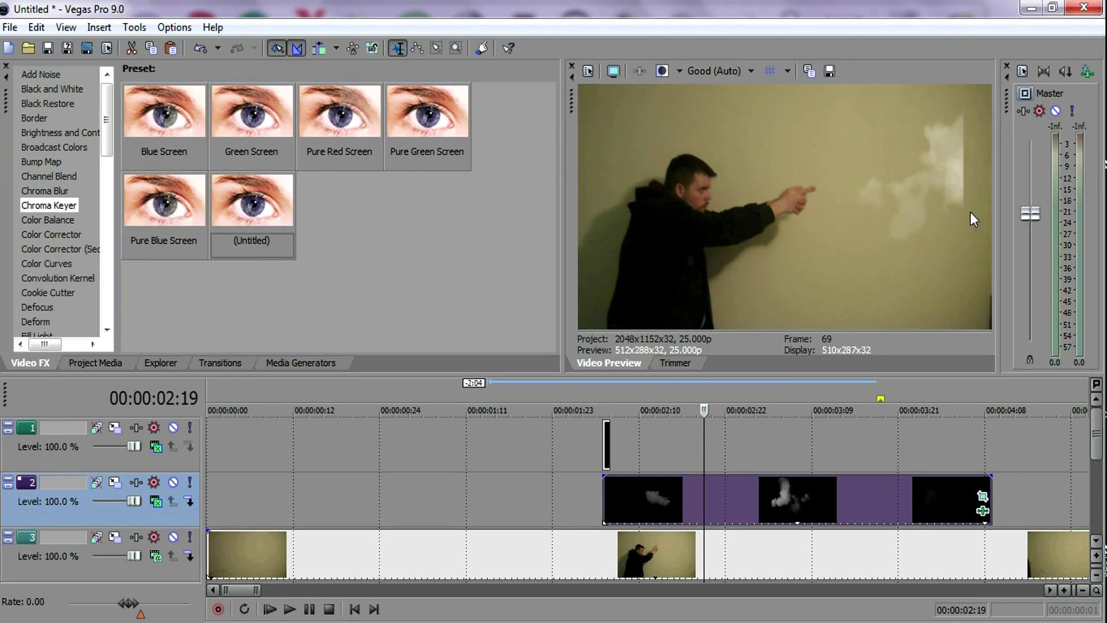
Turn off Maintain Aspect Ratio in the switches of the smoke event
right_click(742, 495)
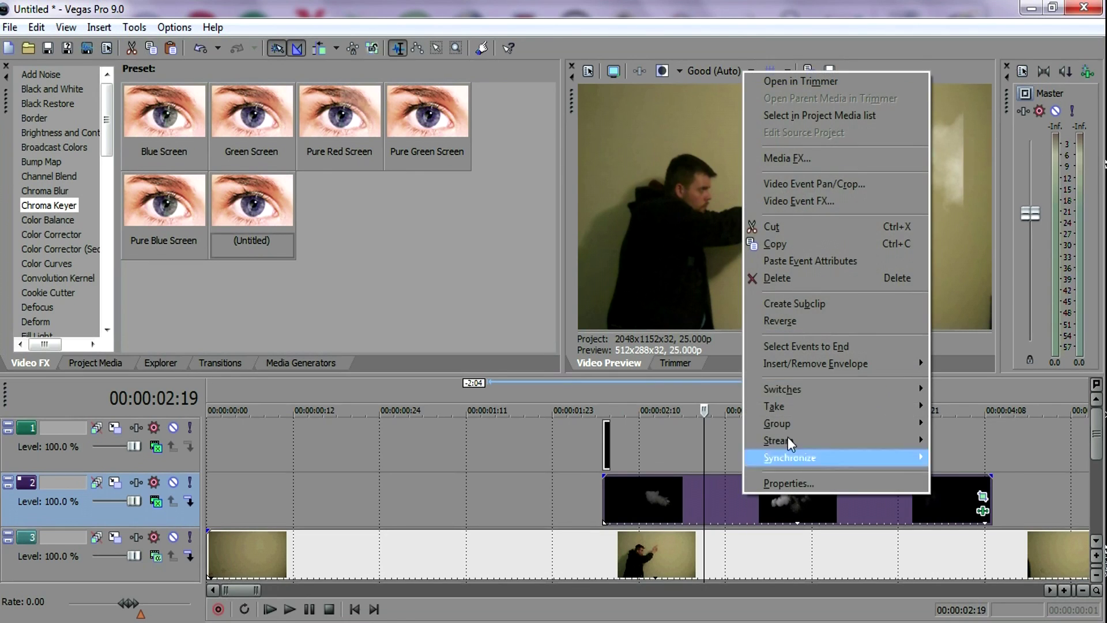
mouse_move(808, 390)
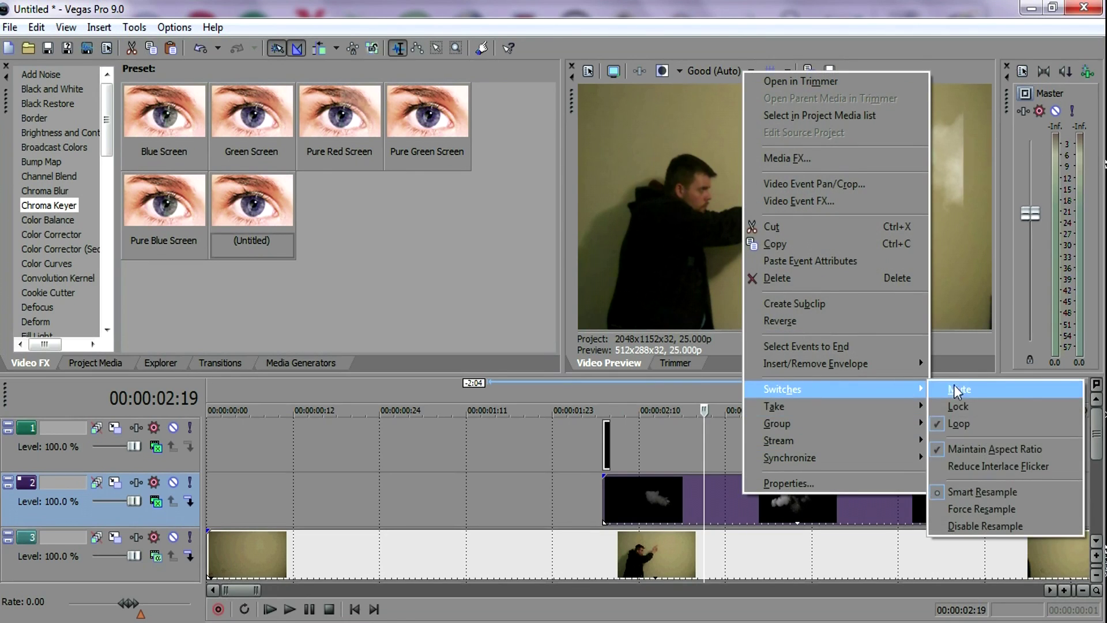
click(963, 446)
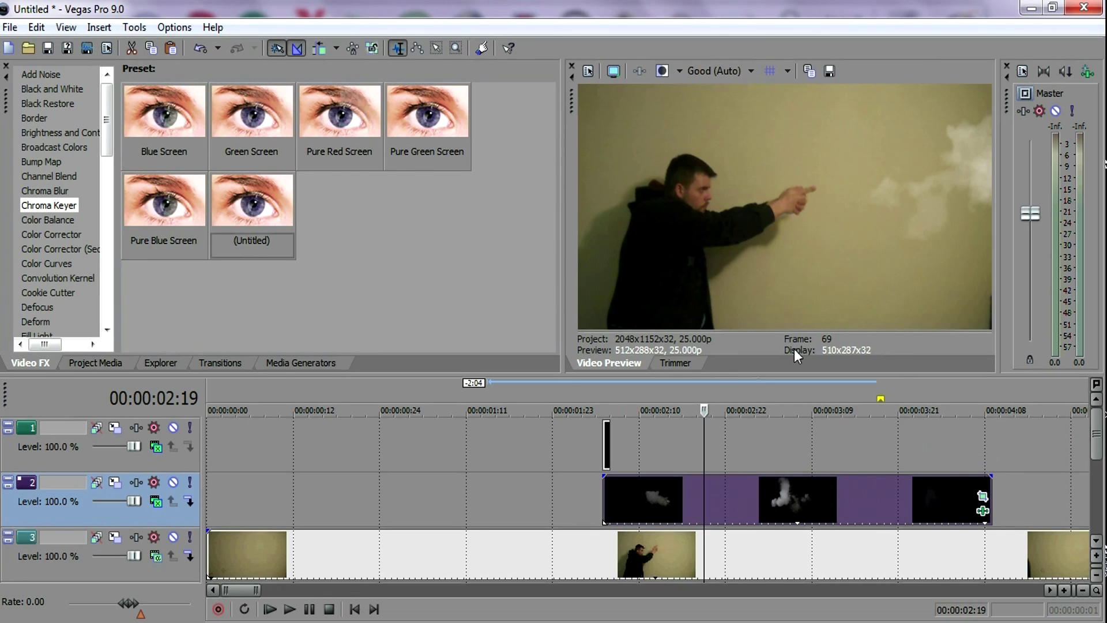
Add the 44_Magn-Resident-1063 WAV file from the muzzle flash tutorial folder to track 5, aligning its shot with the flash at 00:00:02:05
click(611, 497)
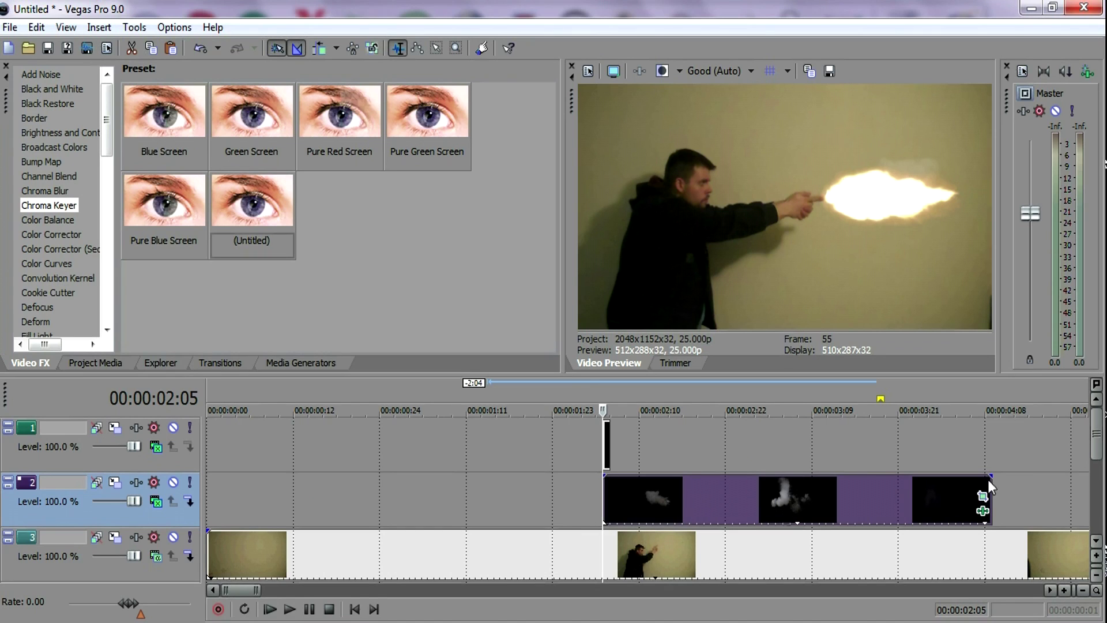
click(1096, 542)
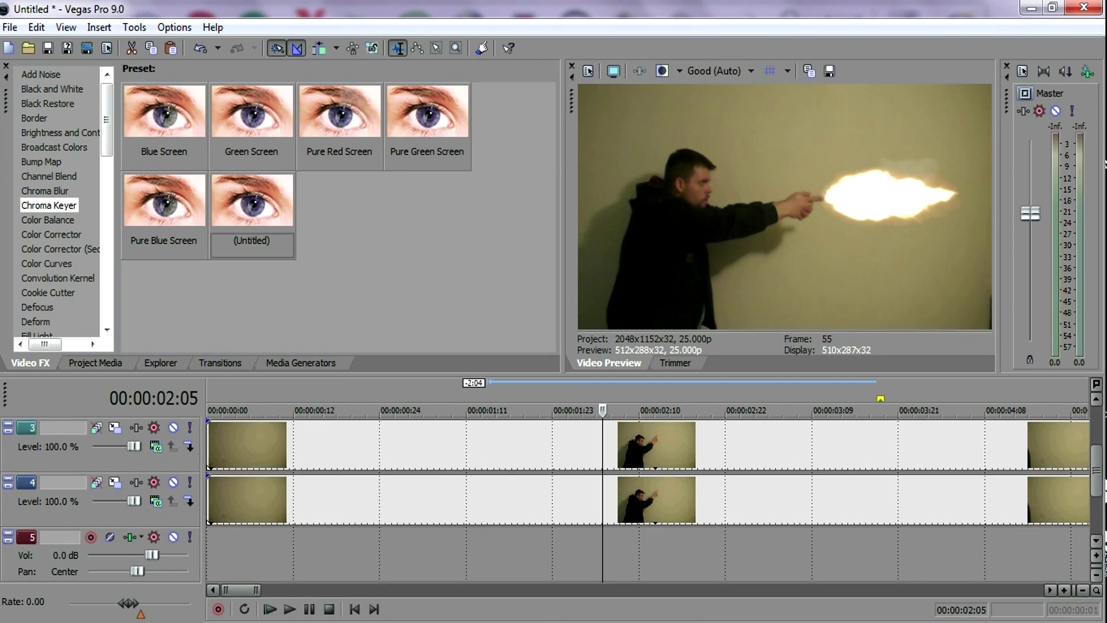
key(alt+Tab)
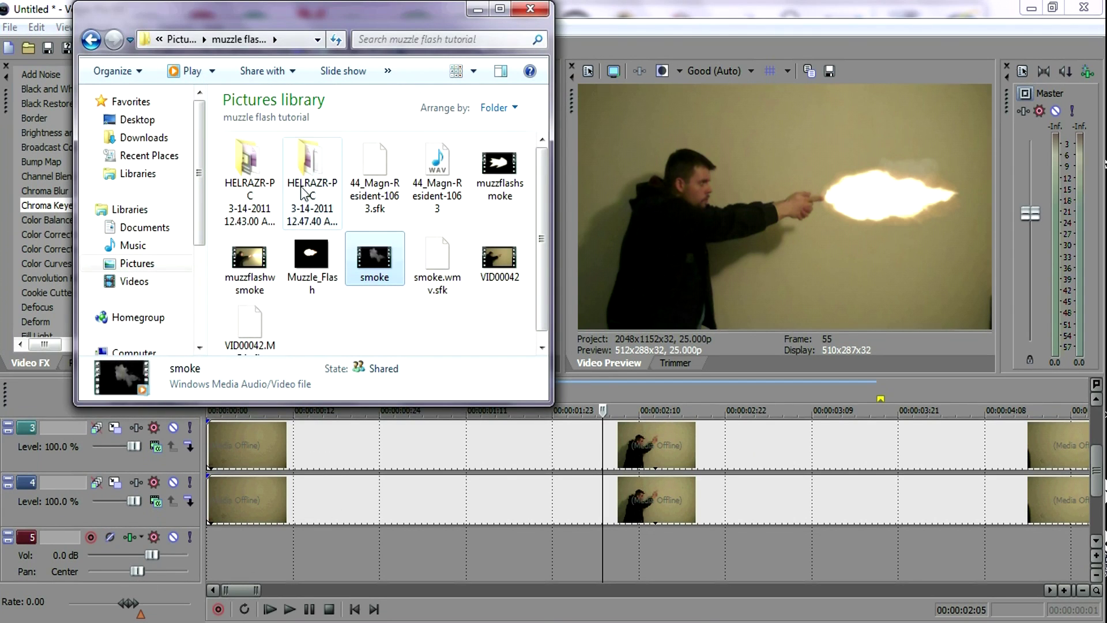
drag(445, 172, 649, 555)
click(610, 569)
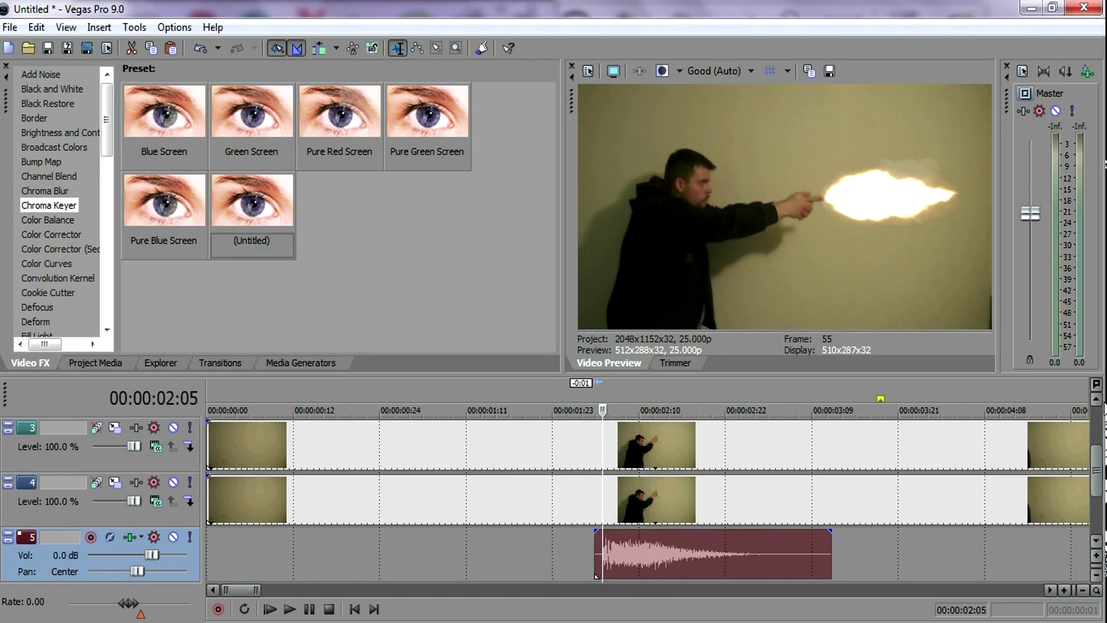
scroll(642, 466, up, 2)
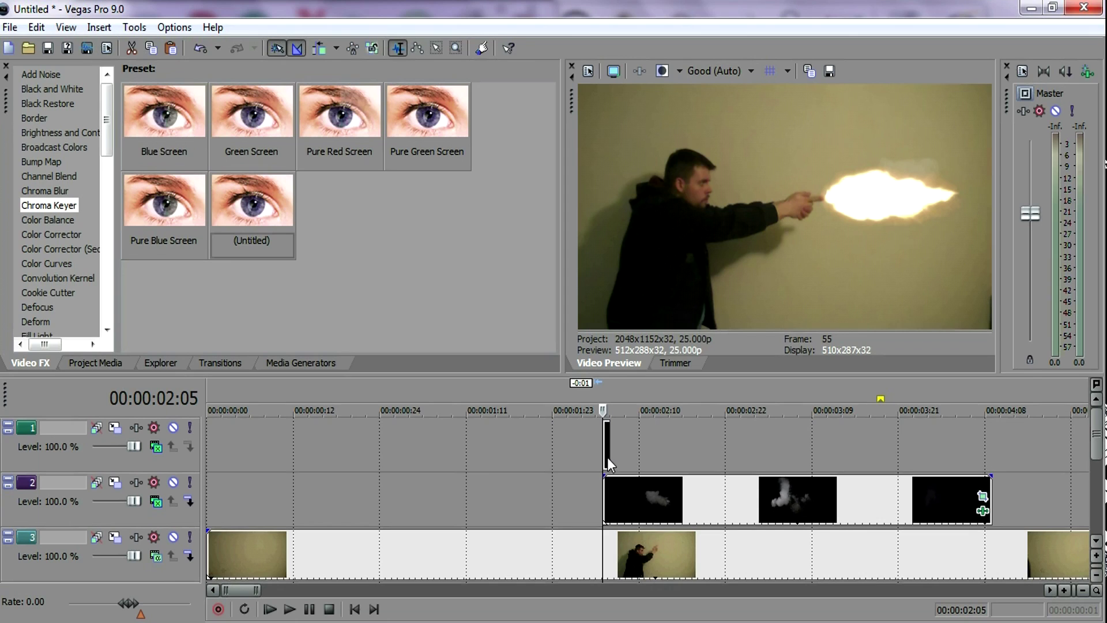
scroll(610, 451, down, 2)
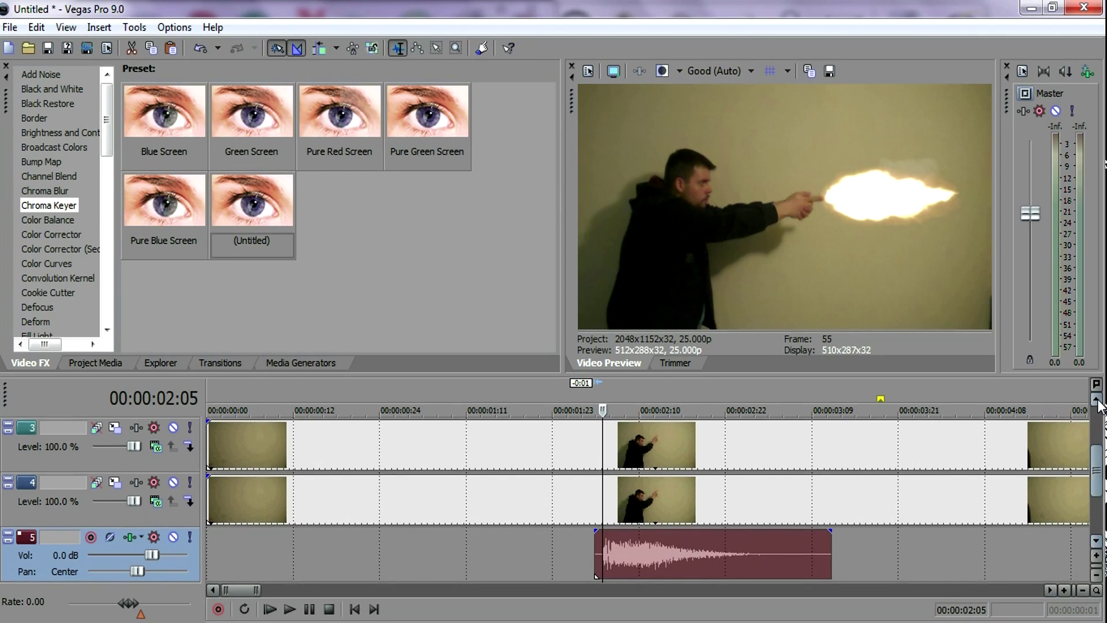
scroll(588, 513, up, 1)
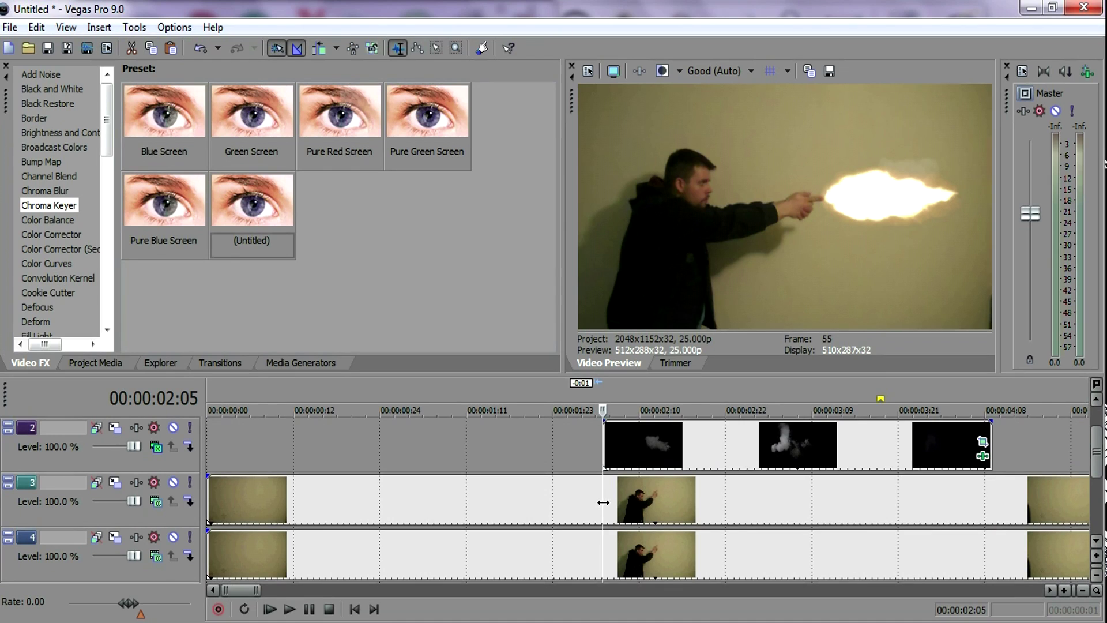
Split the footage on track 3 at 00:00:02:05 and delete the part before the muzzle flash
click(603, 503)
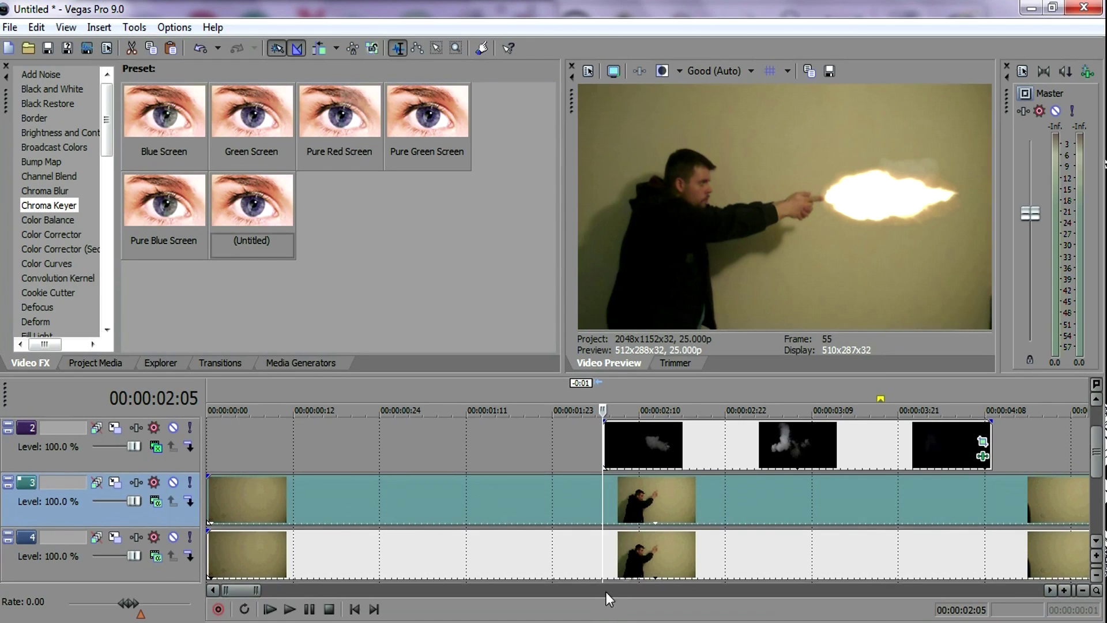
key(s)
click(1096, 399)
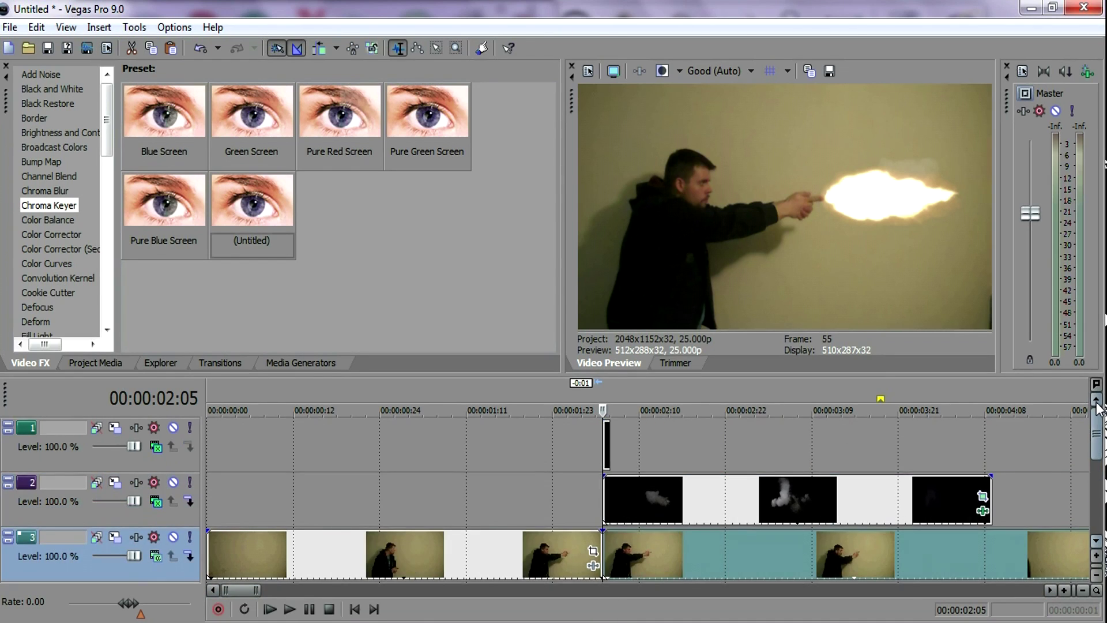
right_click(528, 560)
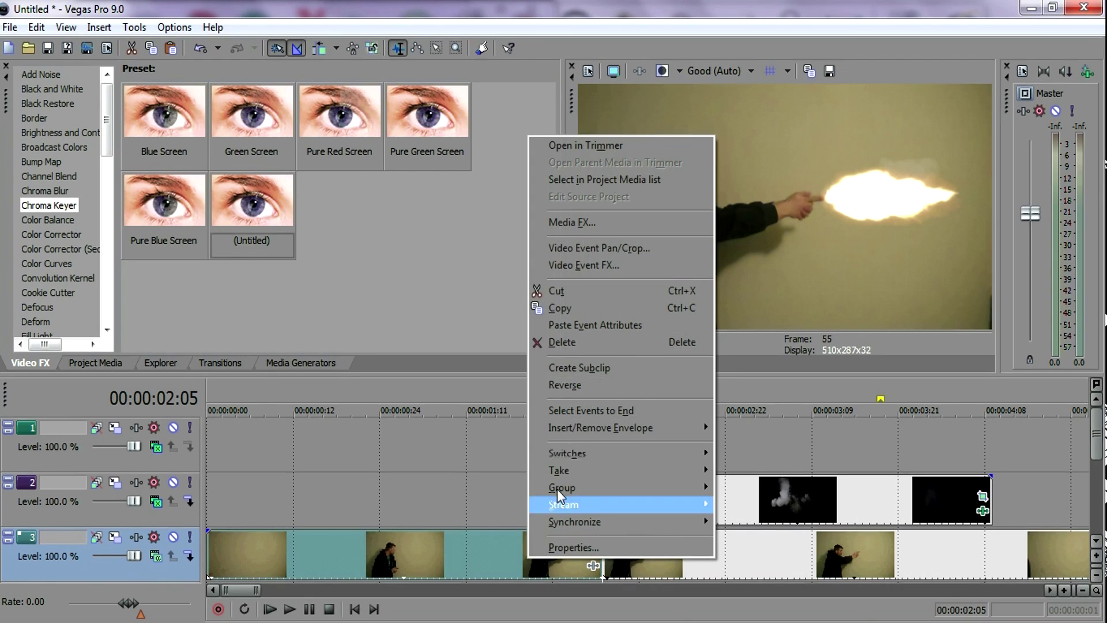
click(573, 342)
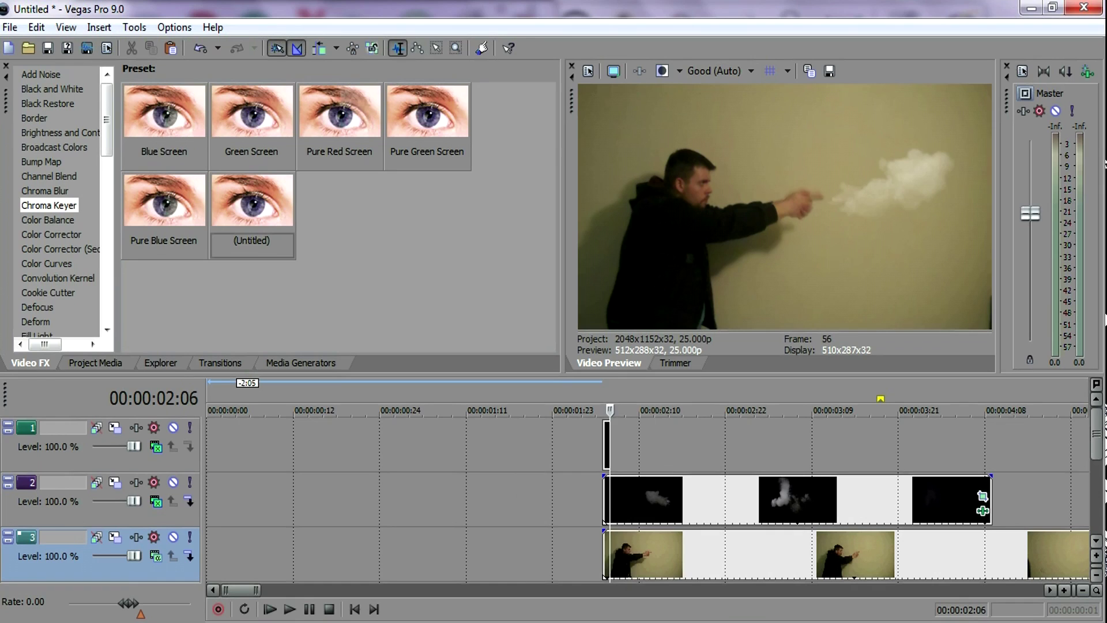
Split the track 3 footage at 00:00:02:07 and delete everything after it, leaving a two-frame clip
click(616, 549)
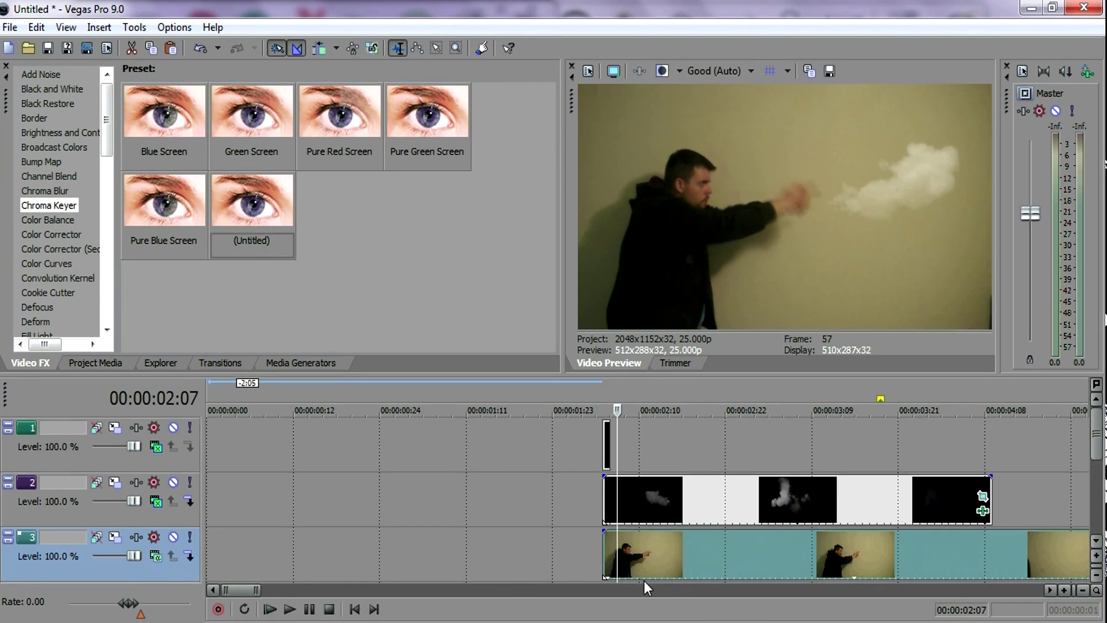
key(s)
right_click(647, 557)
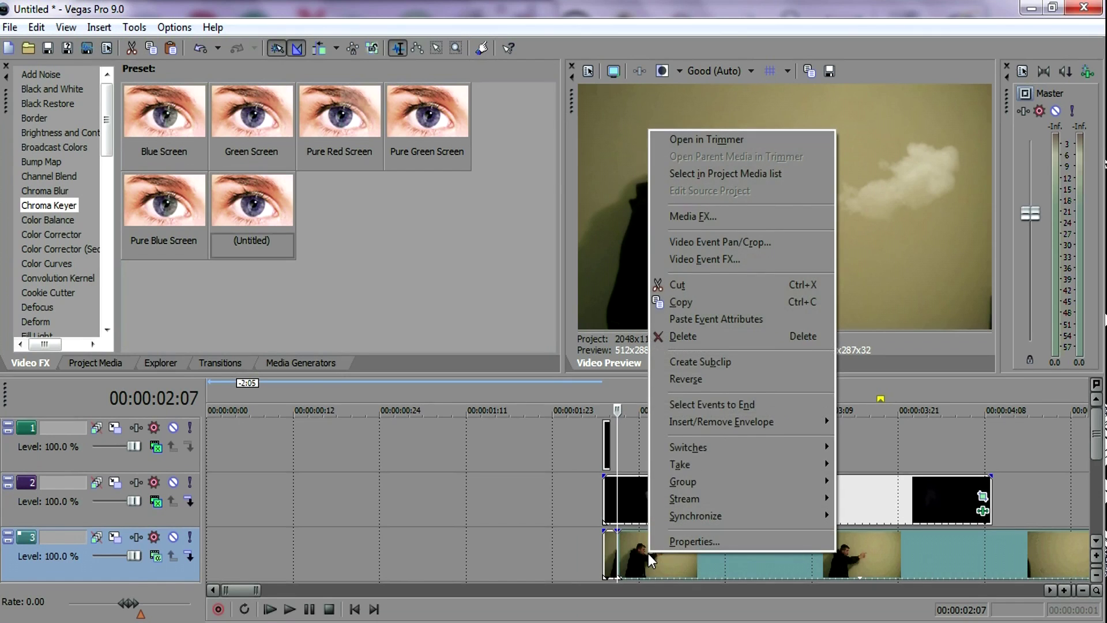
click(687, 339)
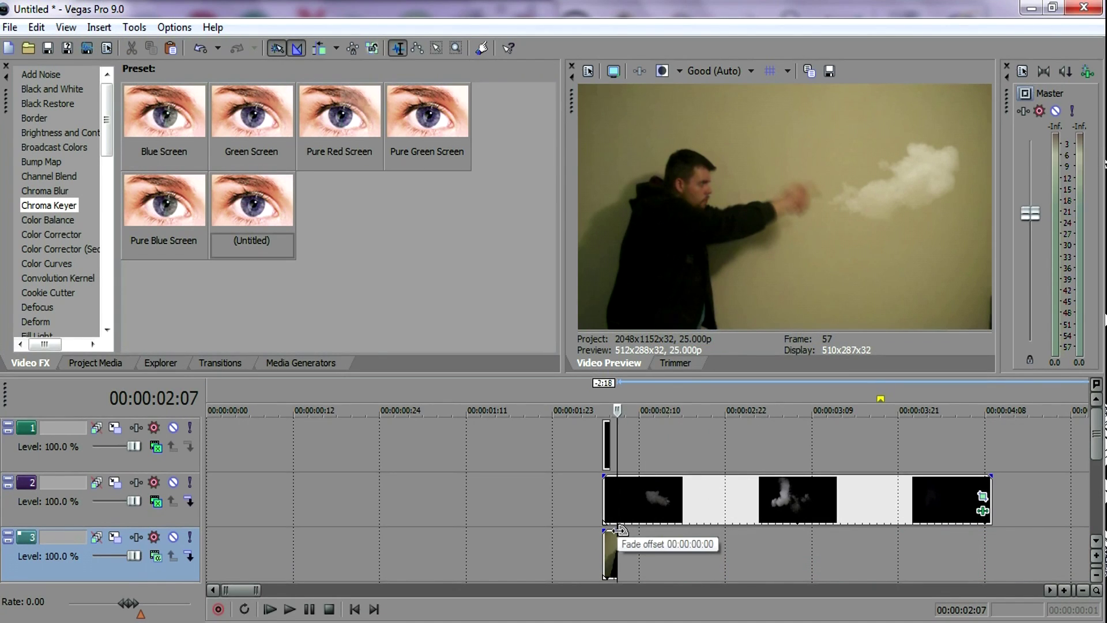
Fade out the two-frame clip on track 3 across its full length and set the track's compositing mode to Add
drag(617, 531, 604, 531)
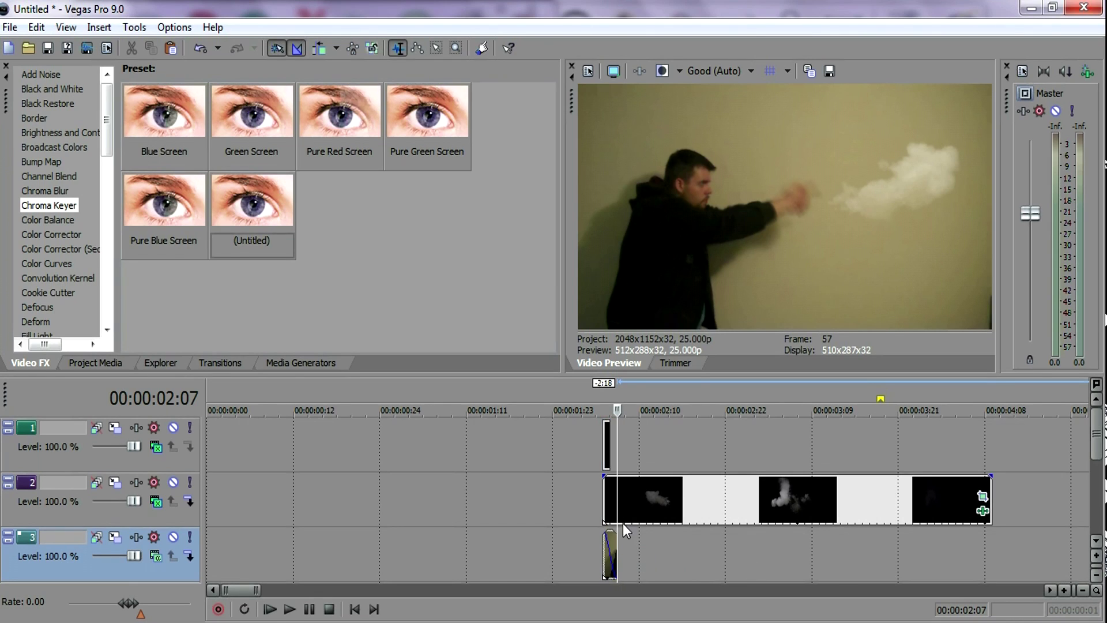
click(611, 538)
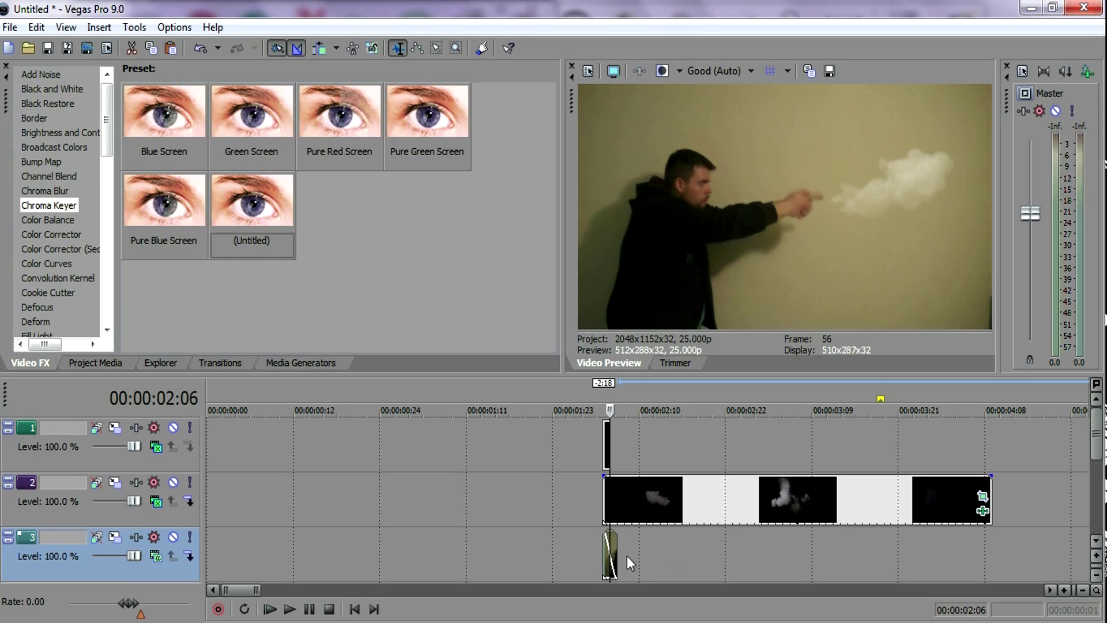
click(606, 551)
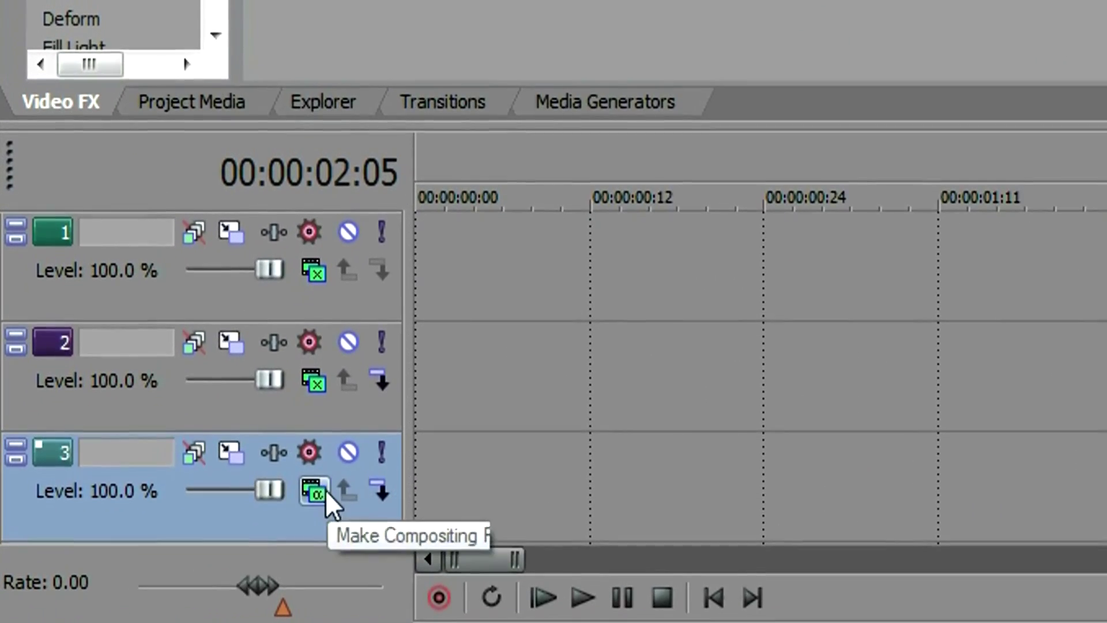
click(200, 538)
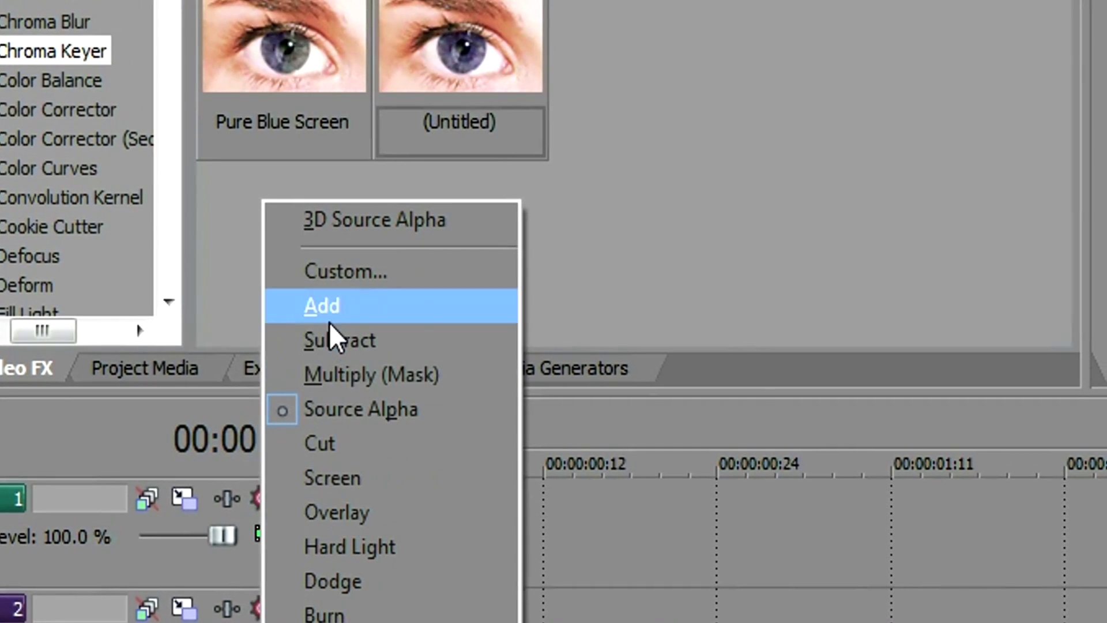
click(327, 312)
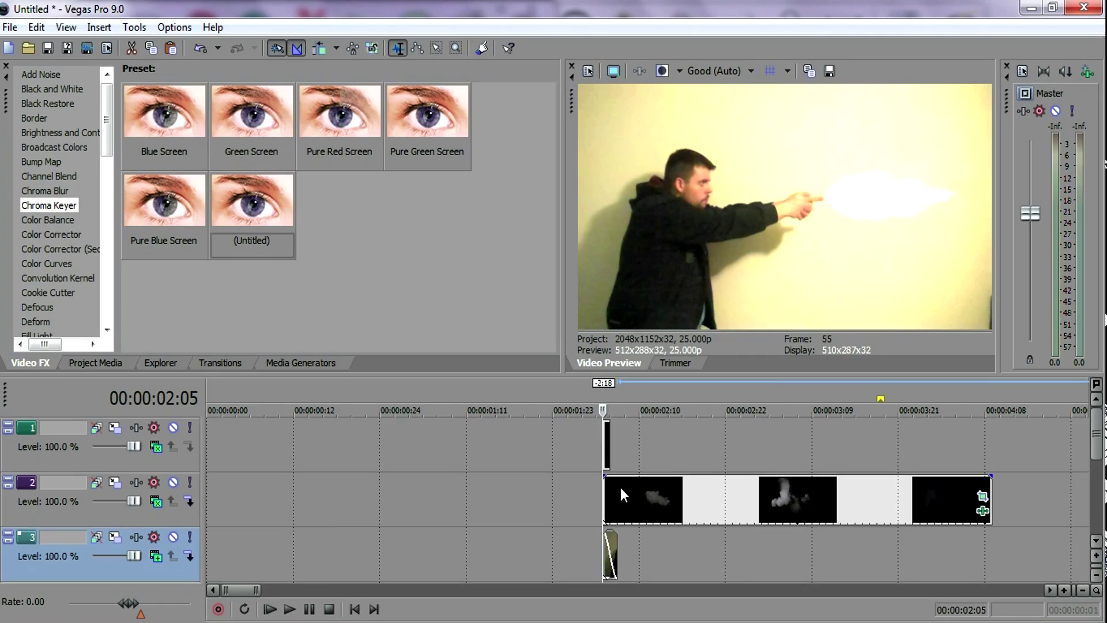
Open Event Pan/Crop for the two-frame clip on track 3 and enable its mask
scroll(621, 494, up, 5)
right_click(703, 541)
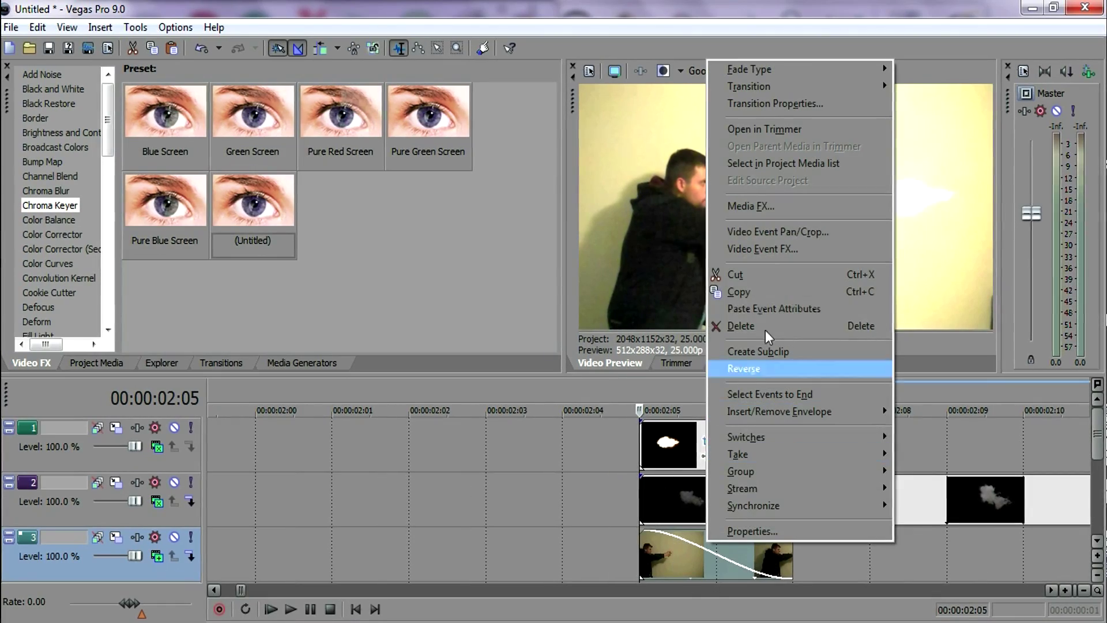
click(778, 233)
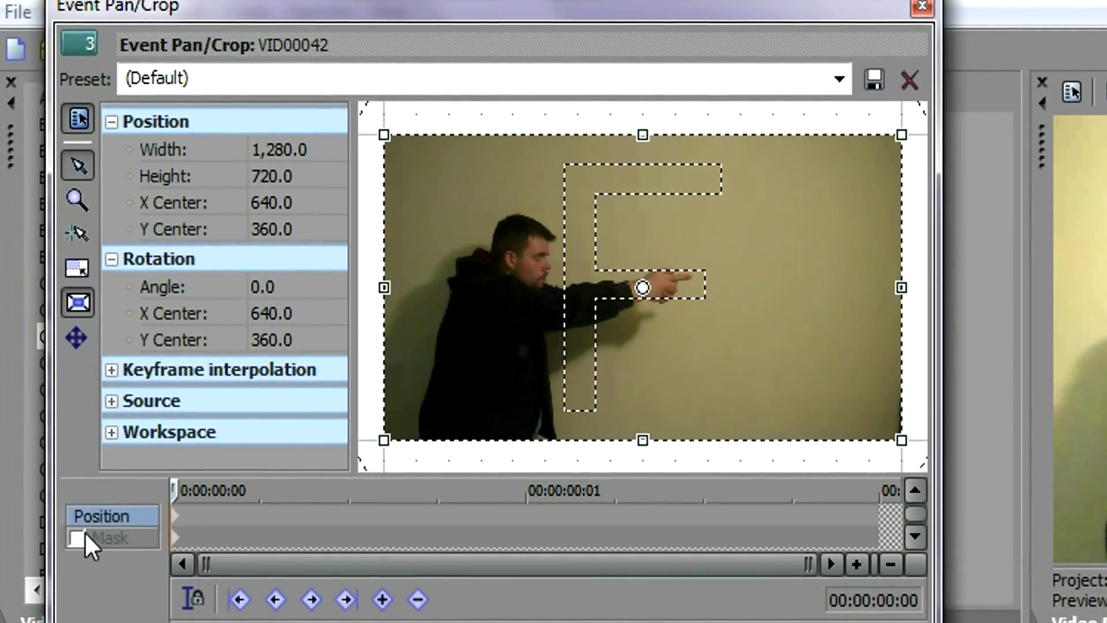
click(64, 446)
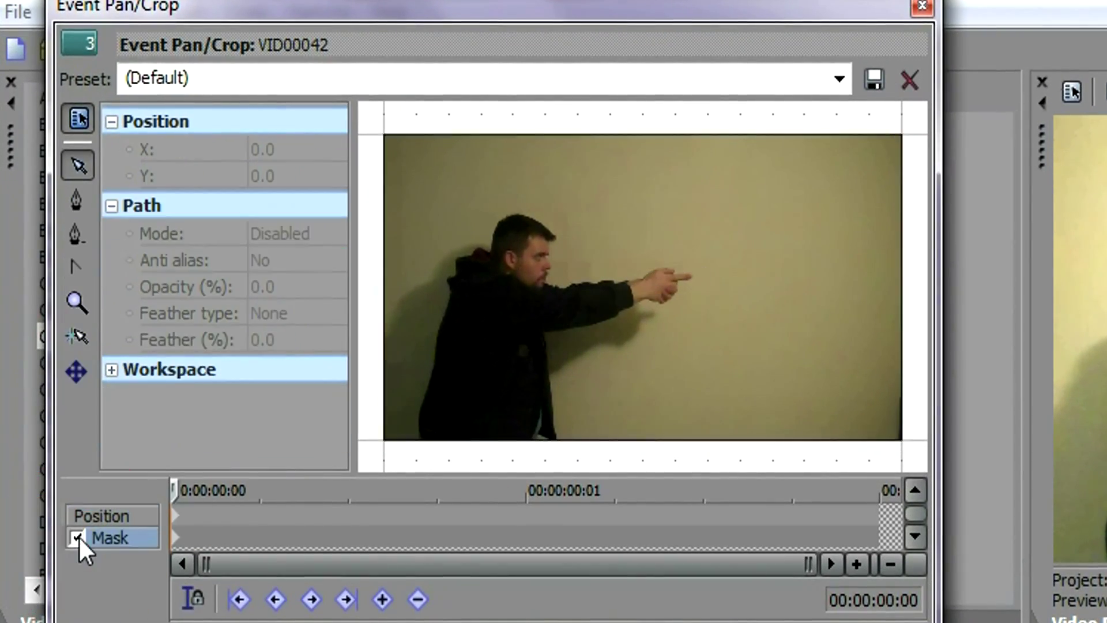
click(84, 305)
click(652, 279)
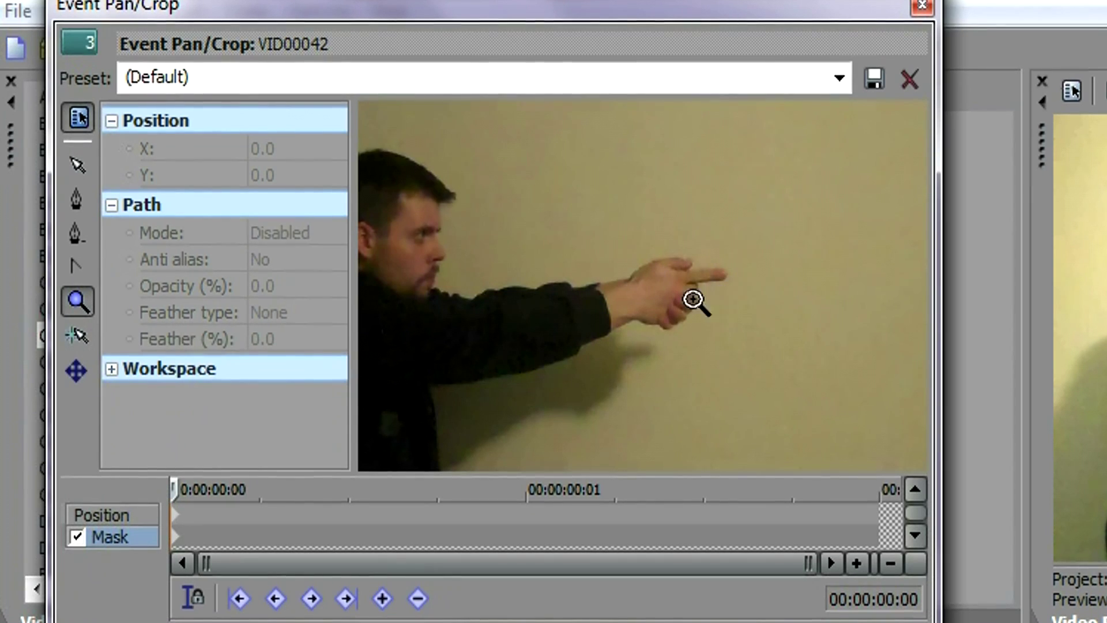
Draw a closed mask path with the anchor creation tool around the man's pointing finger, hands and forearm
click(76, 198)
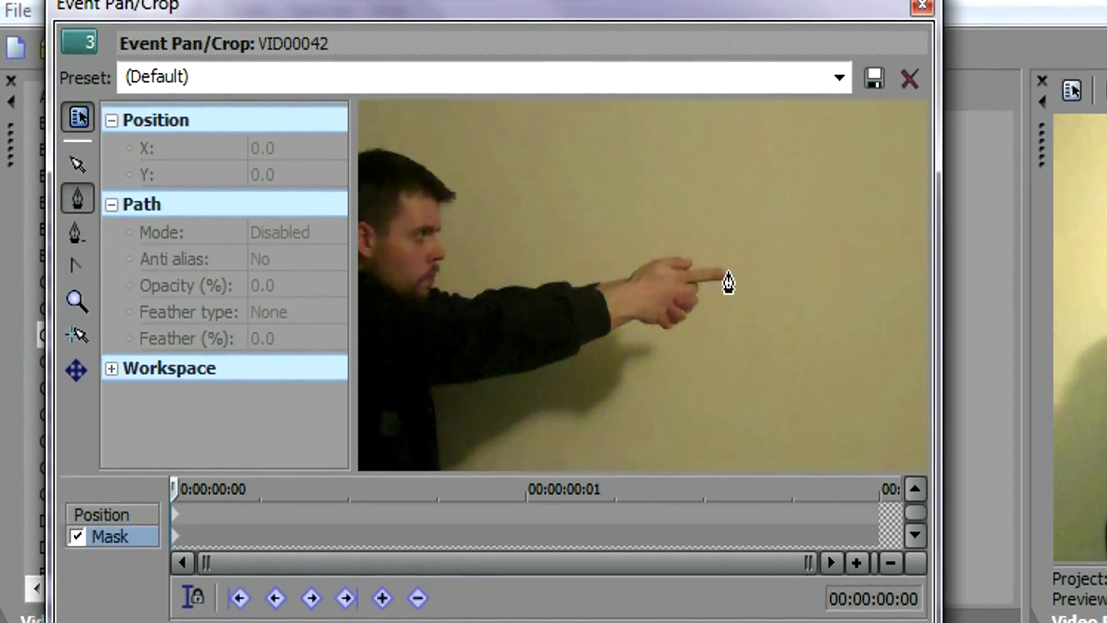
click(719, 264)
click(721, 281)
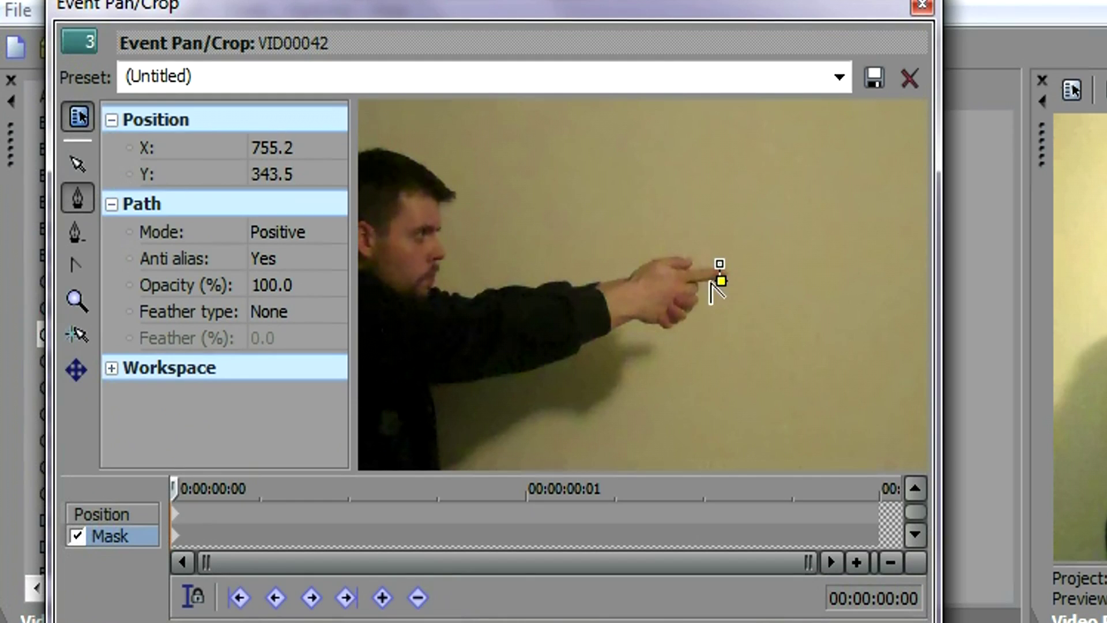
click(687, 283)
click(681, 304)
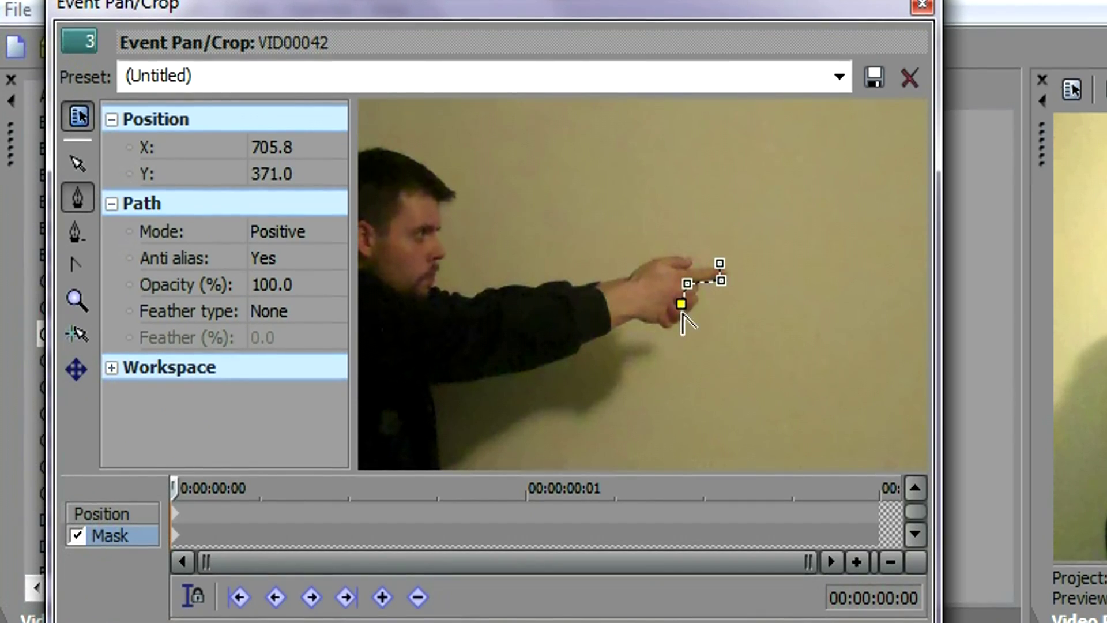
click(667, 321)
click(649, 317)
click(628, 310)
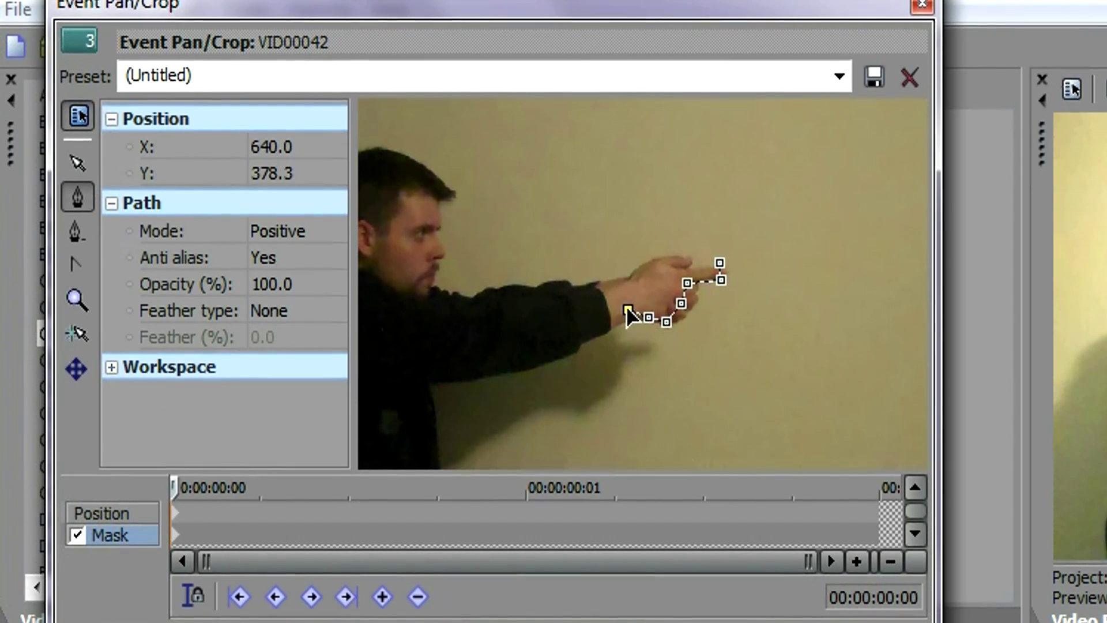
click(610, 322)
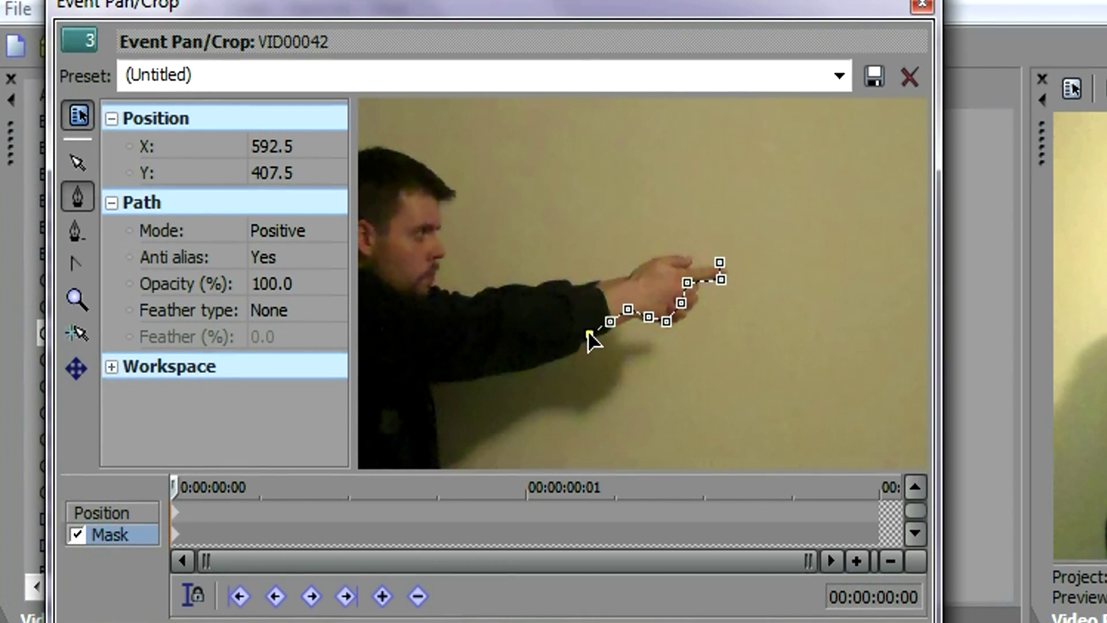
click(579, 340)
click(553, 355)
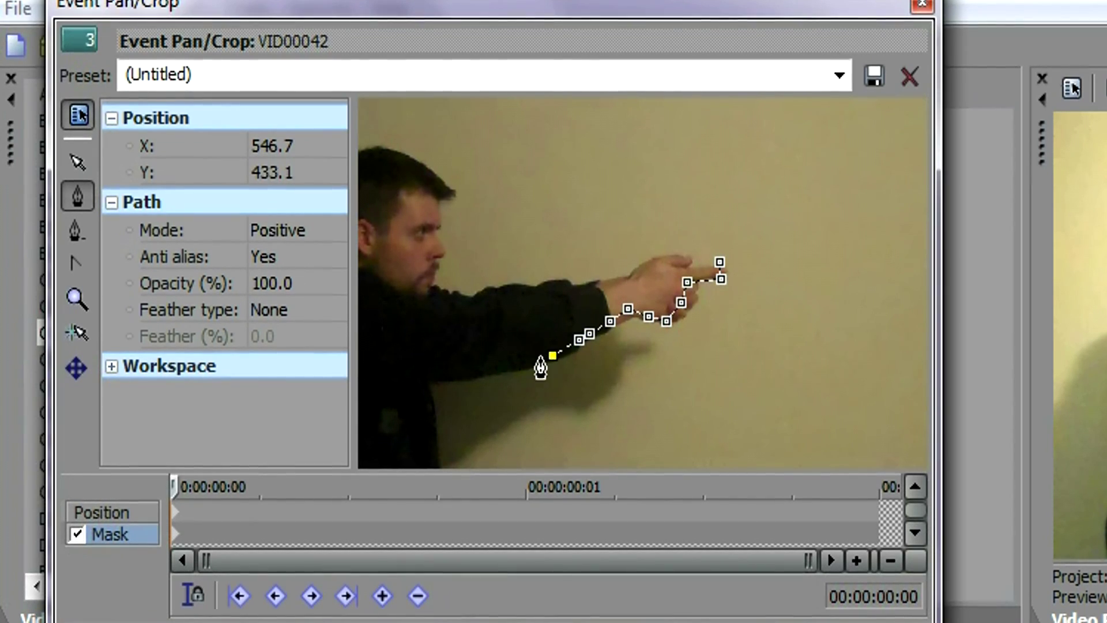
click(511, 365)
click(489, 369)
click(496, 346)
click(502, 323)
click(503, 304)
click(530, 301)
click(559, 304)
click(604, 294)
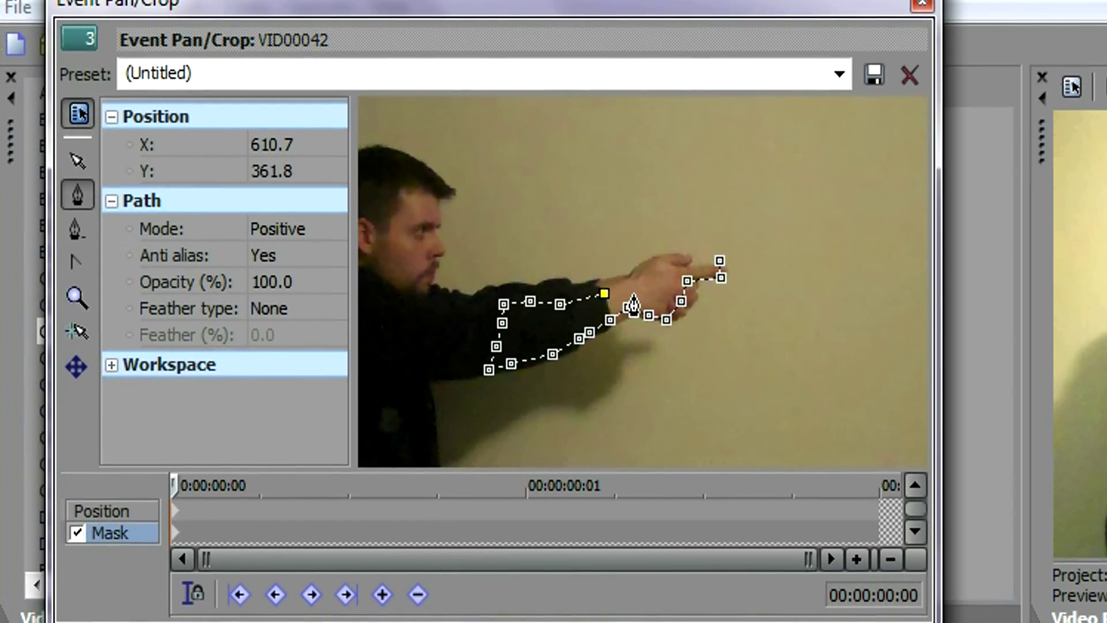
click(635, 286)
click(652, 271)
click(669, 259)
click(683, 254)
click(686, 267)
click(719, 261)
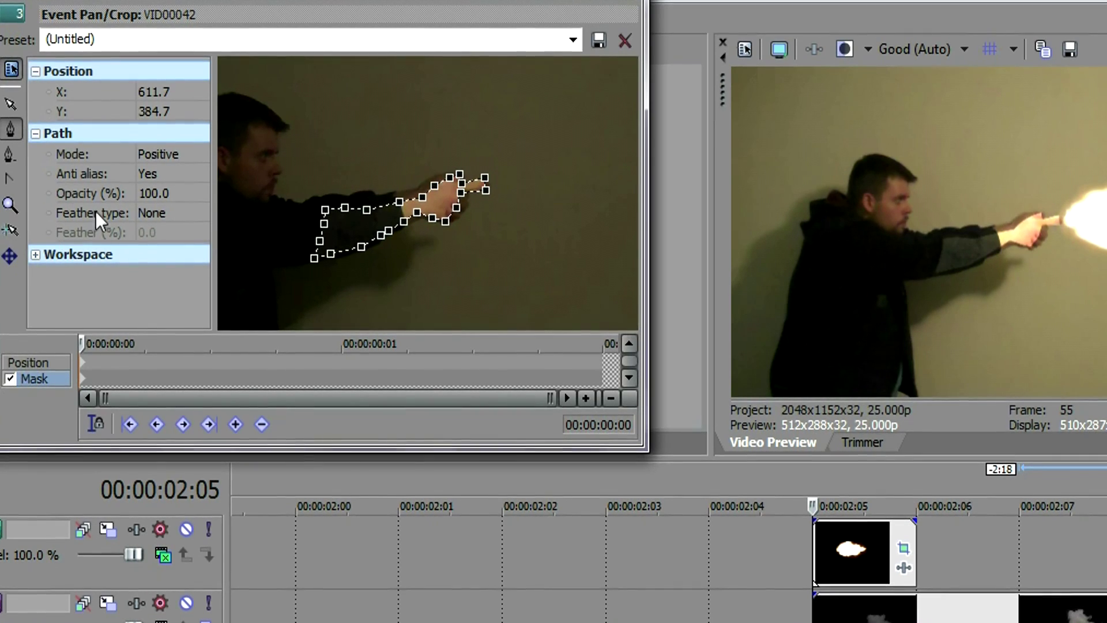
Set the mask path's feather type to Both and its feather amount to 2.0 %
click(154, 194)
click(154, 214)
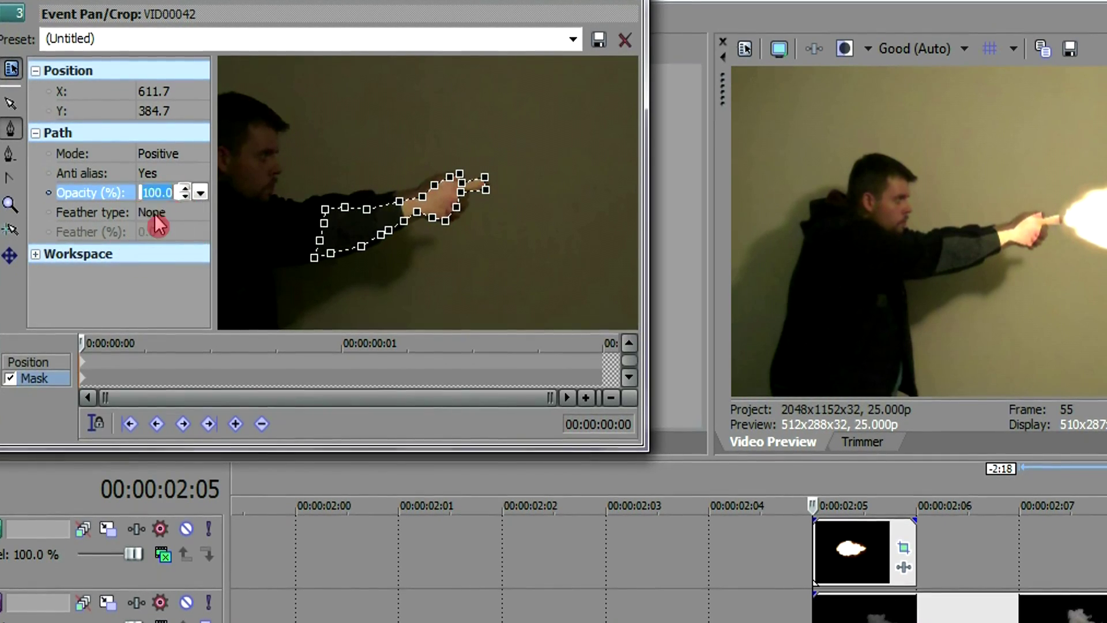
click(151, 254)
click(183, 231)
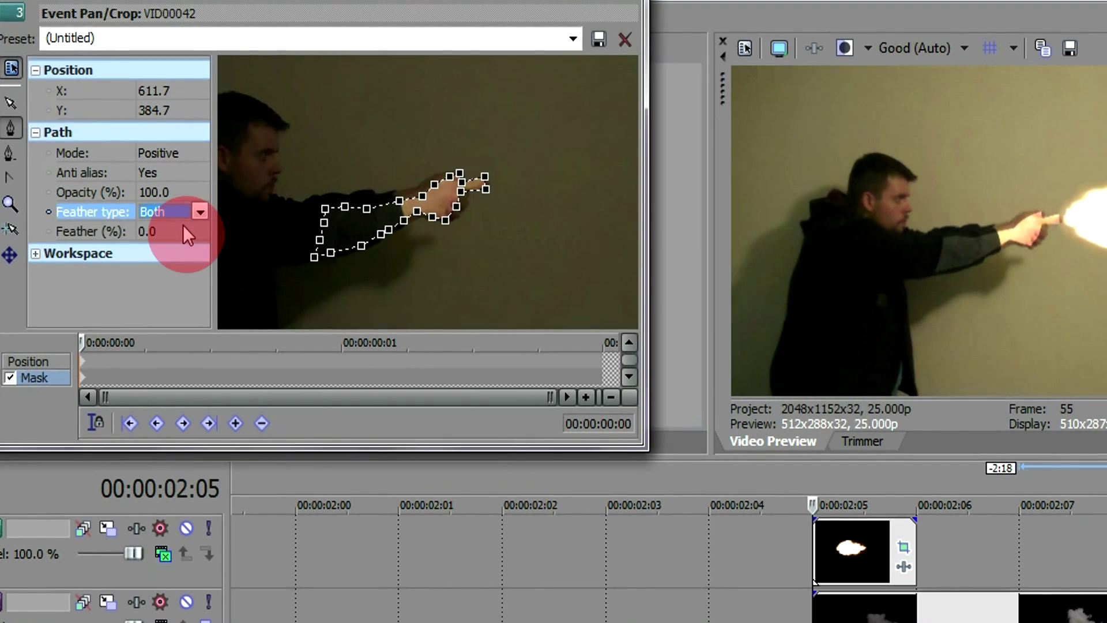
click(185, 227)
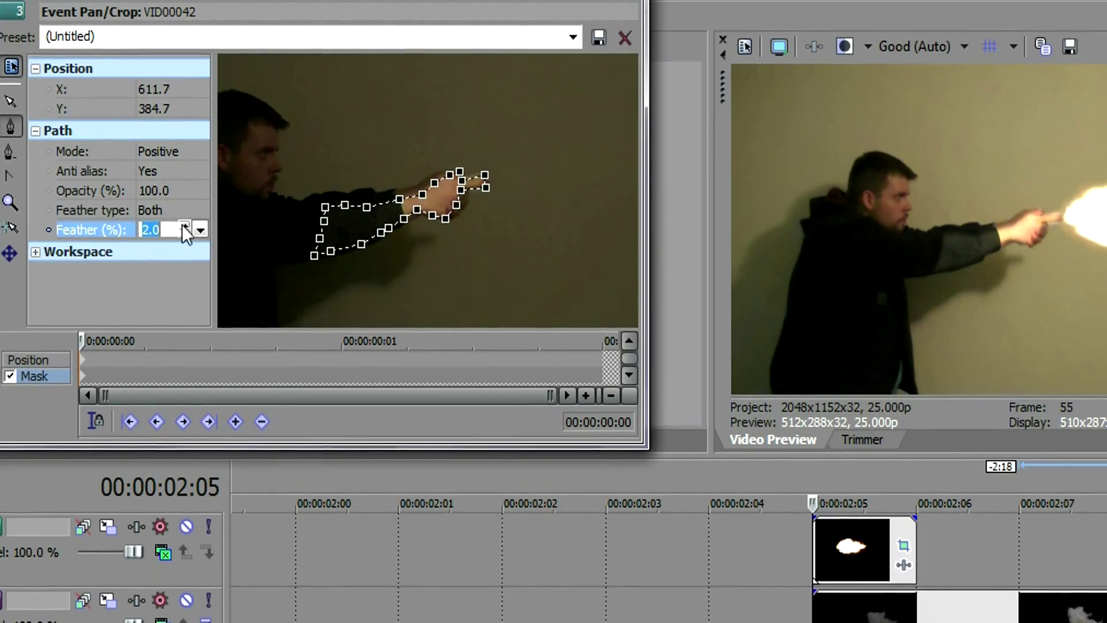
click(399, 199)
click(242, 162)
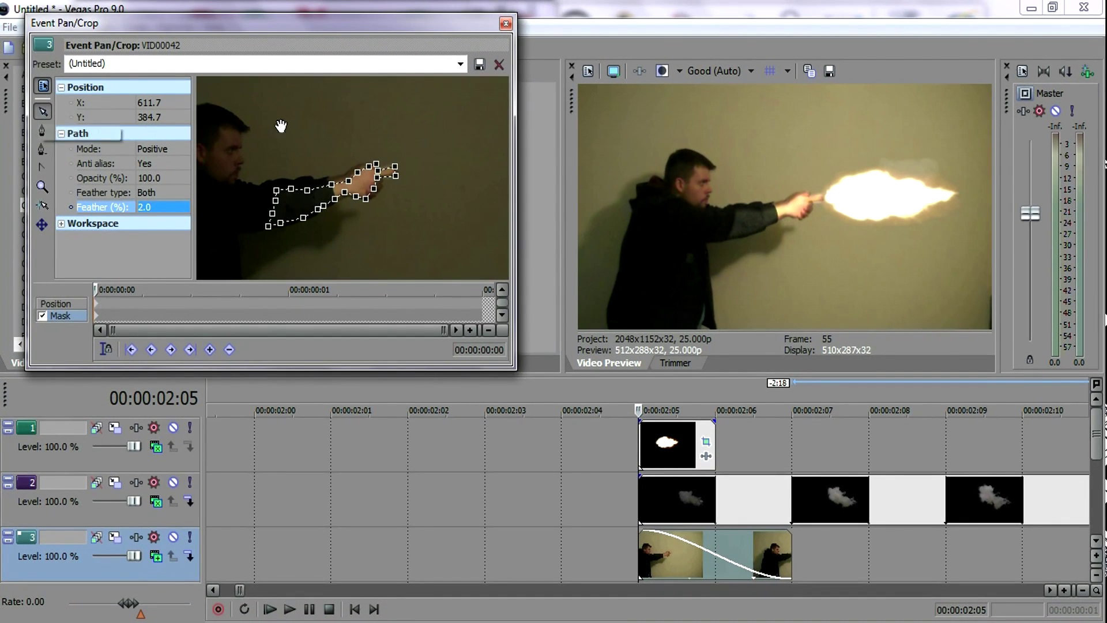
Fine-tune the mask path's anchor points around the pointing fingertip and the underside of the hand to follow their outline
click(344, 197)
click(388, 178)
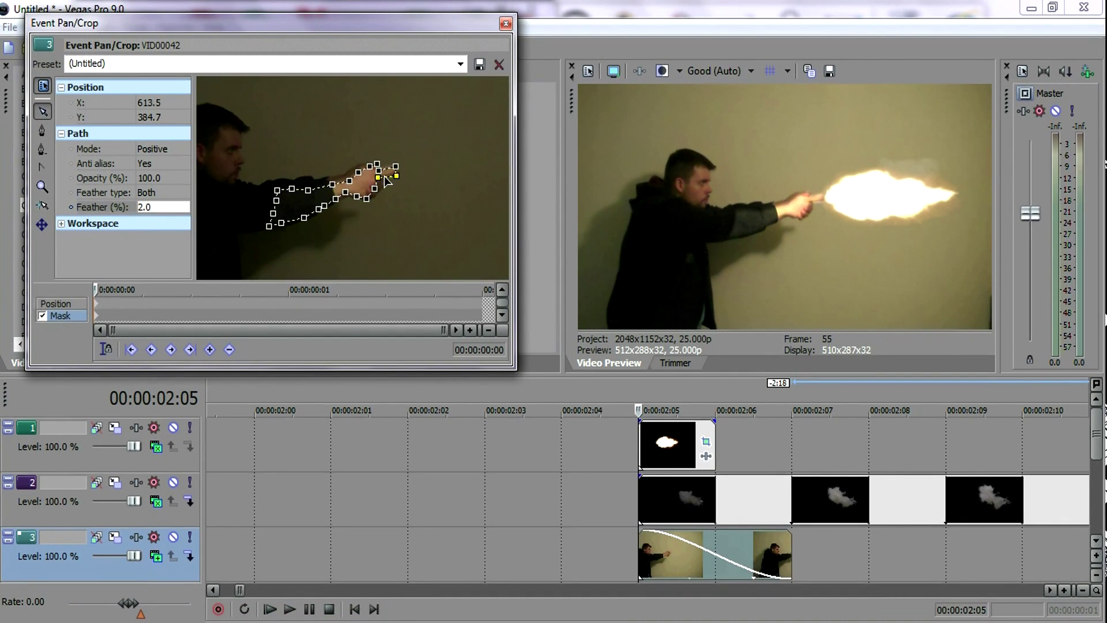
click(398, 181)
click(368, 185)
click(397, 177)
drag(397, 176, 398, 171)
drag(397, 209, 507, 198)
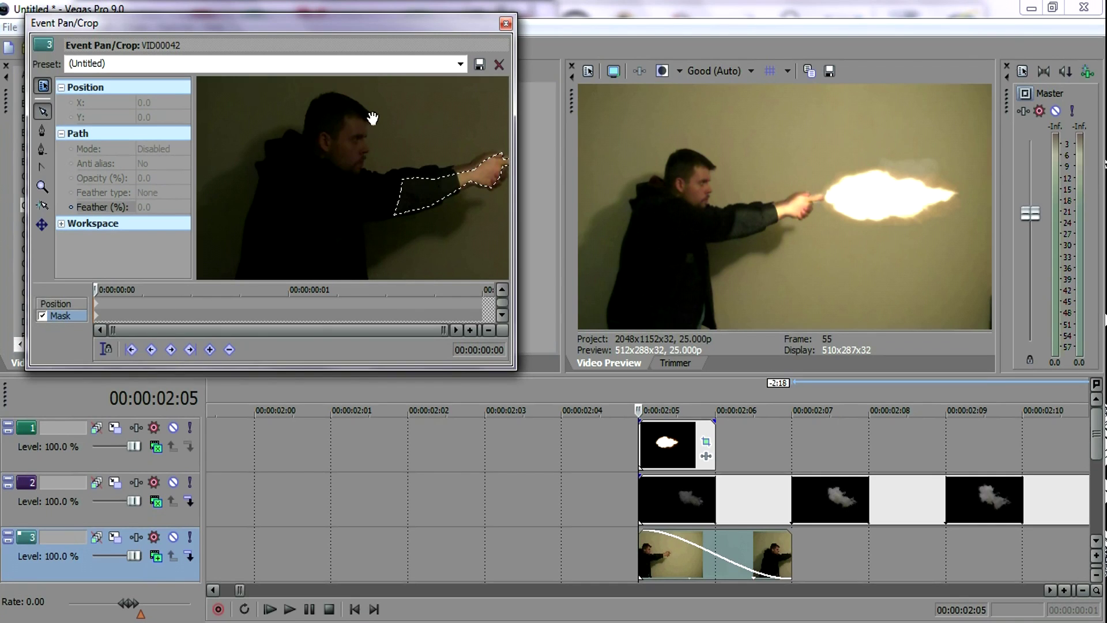
drag(404, 248, 389, 209)
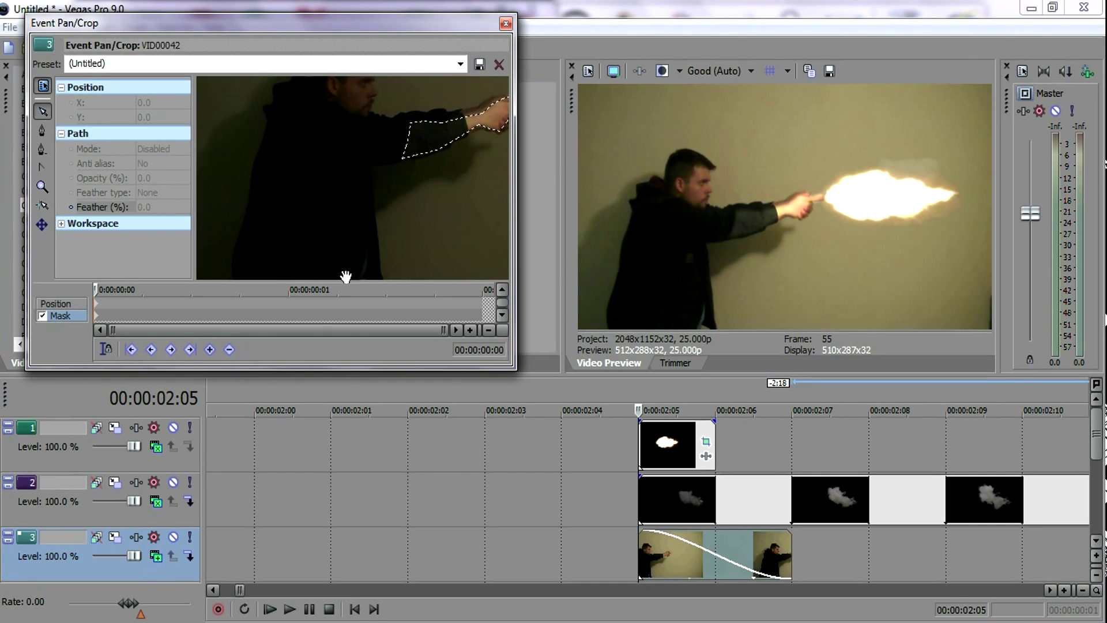
drag(399, 232, 216, 218)
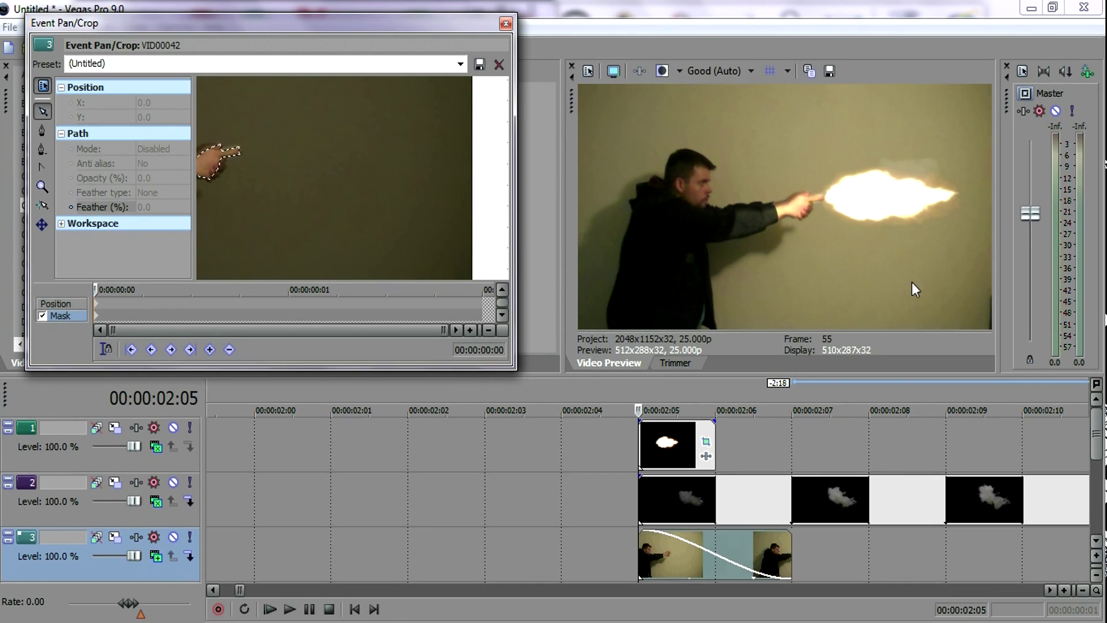
Return to the timeline and play back the composited gunshot with the masked light glow
click(877, 128)
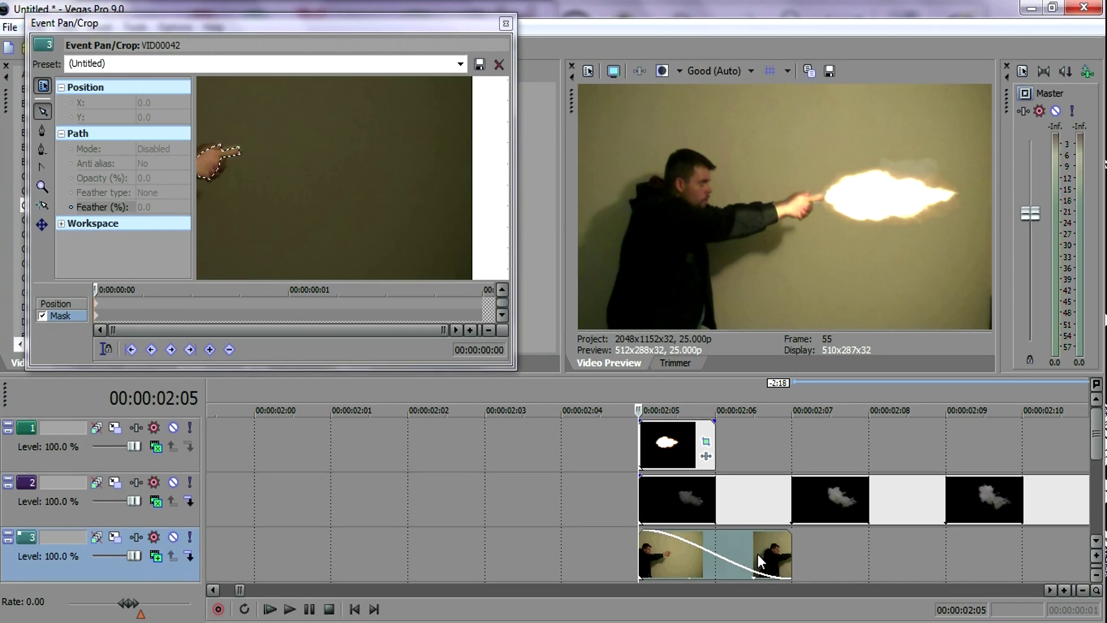
click(1096, 541)
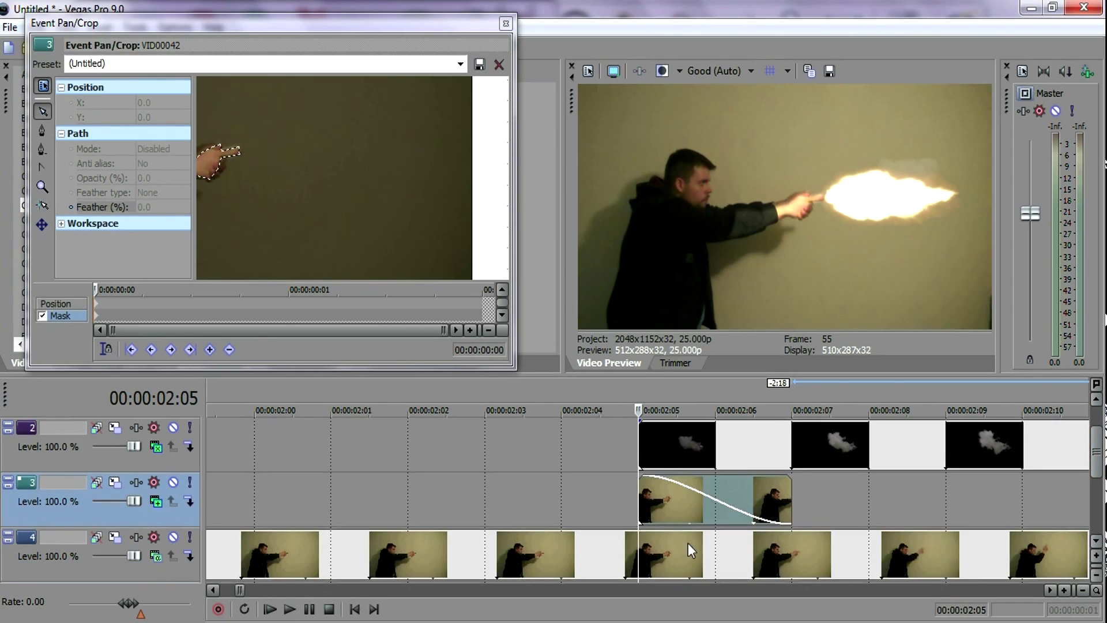
click(543, 465)
click(290, 610)
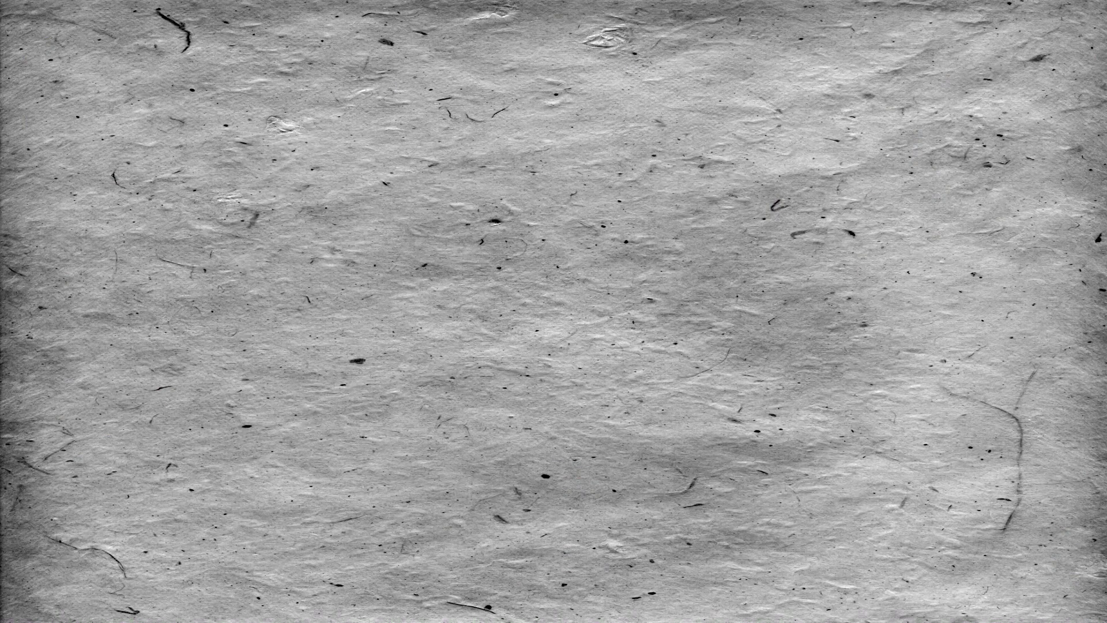